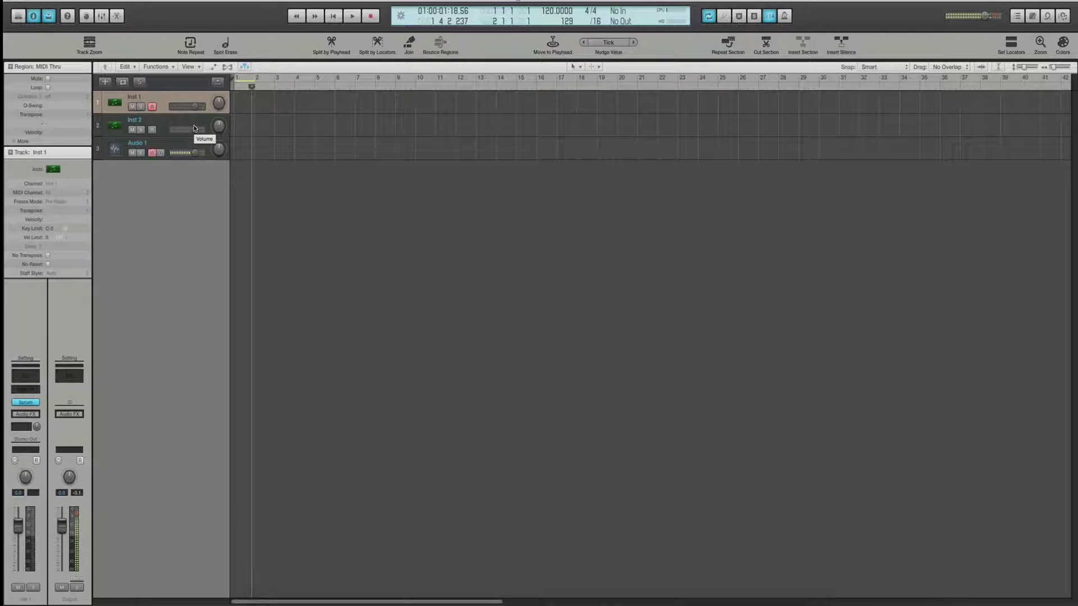
Step: Create an empty MIDI region on Inst 1 at bar 1 and draw one note spanning the whole bar
key(alt+super+r)
scroll(270, 132, right, 1)
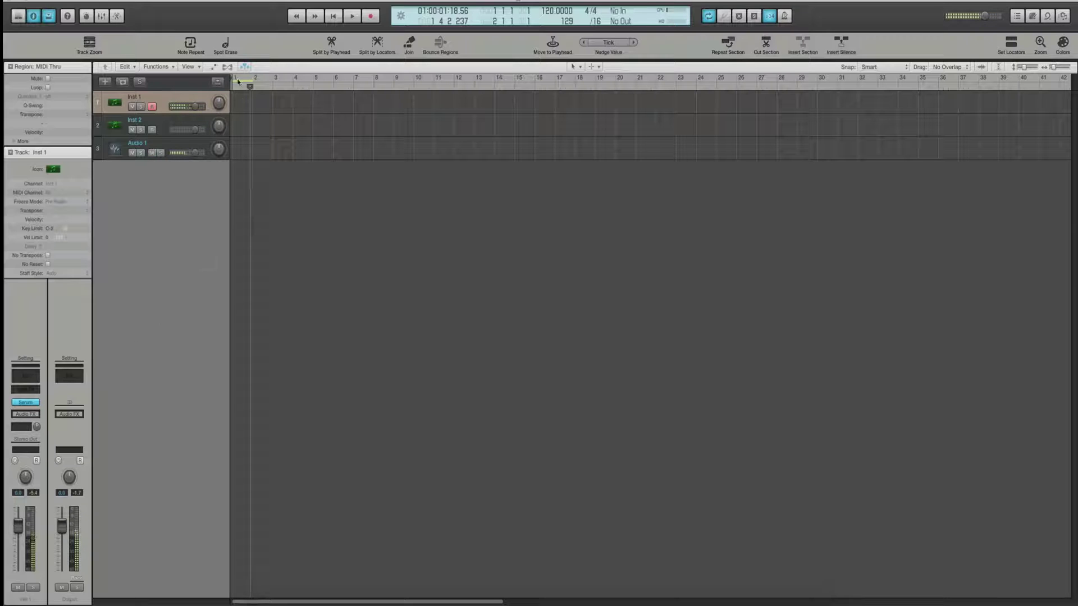
right_click(241, 110)
click(244, 112)
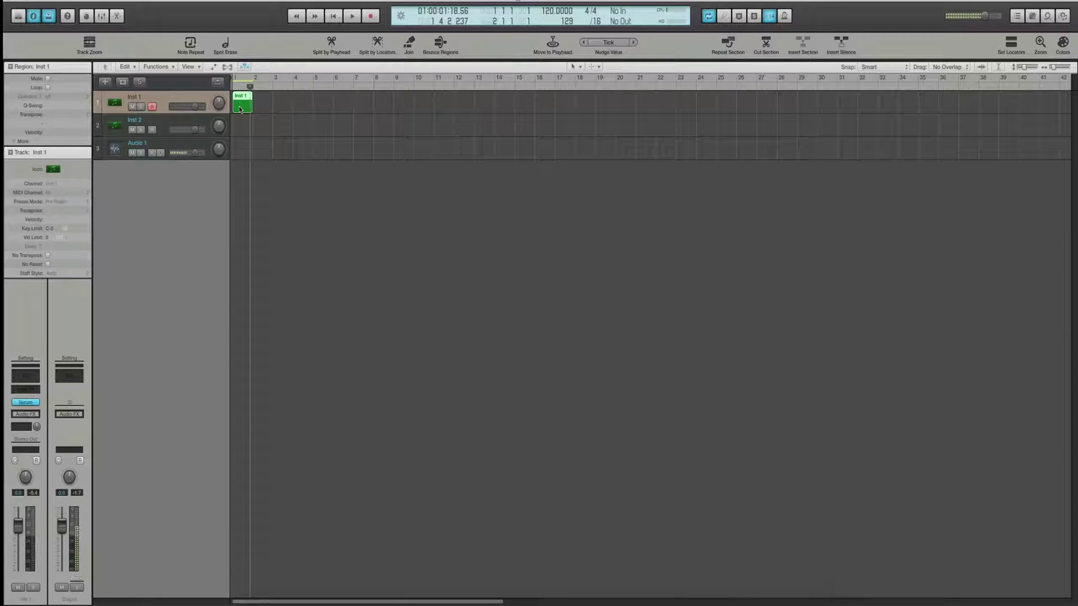
double_click(240, 109)
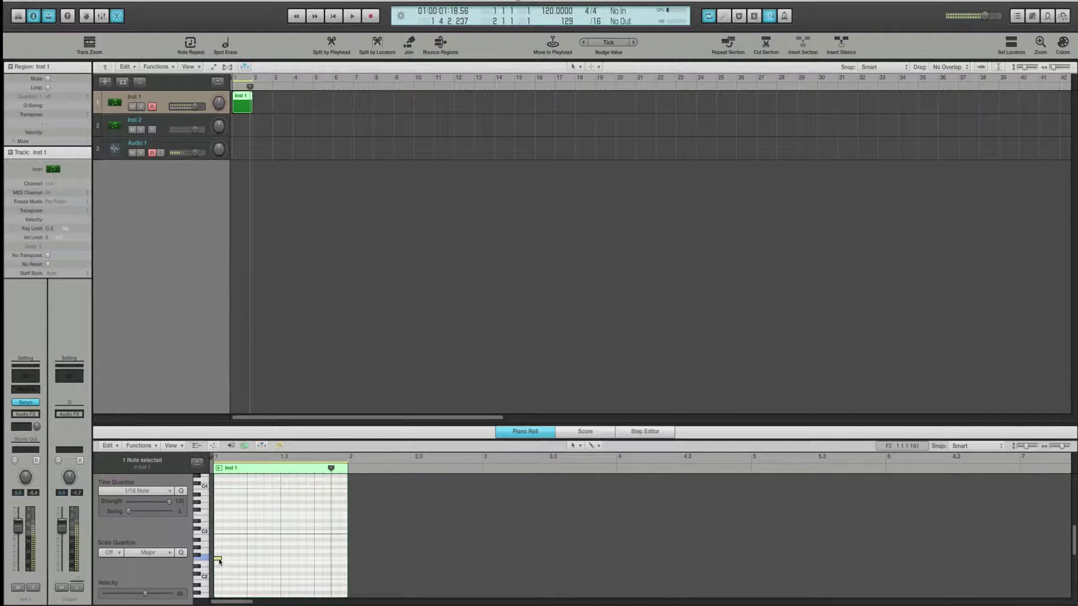
drag(217, 558, 346, 576)
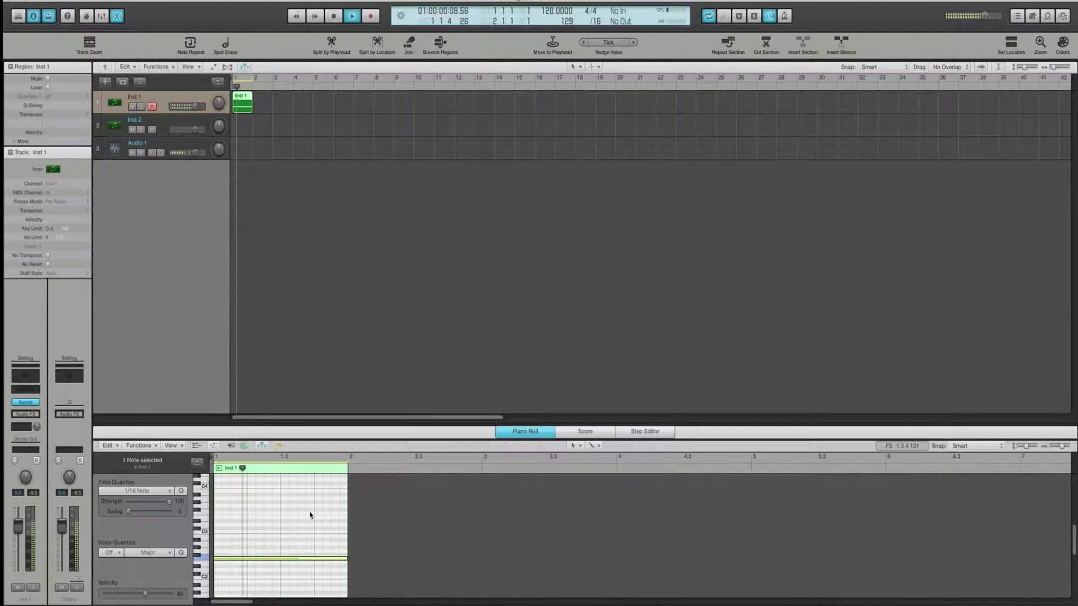
Step: Load Xfer Records LFOTool (Stereo) from AU MIDI-controlled Effects onto Inst 2
click(163, 125)
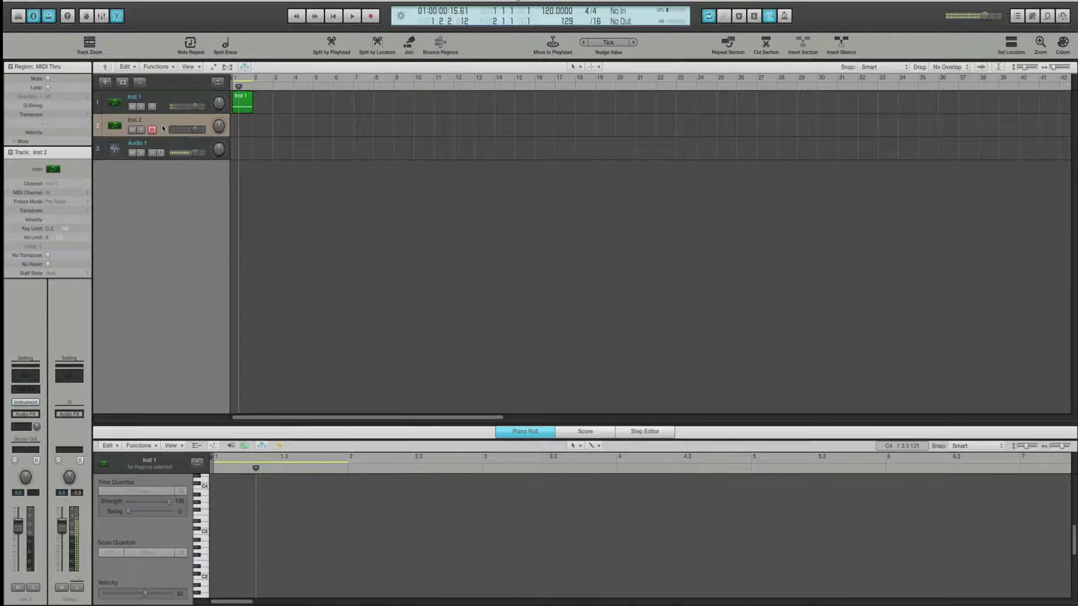
click(152, 153)
click(35, 403)
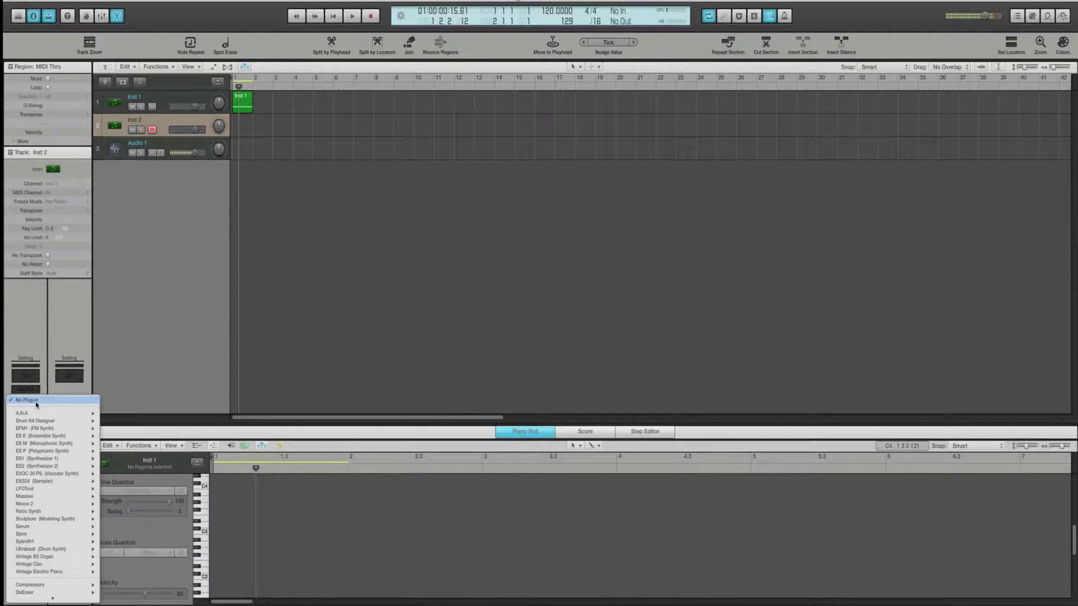
scroll(51, 482, down, 3)
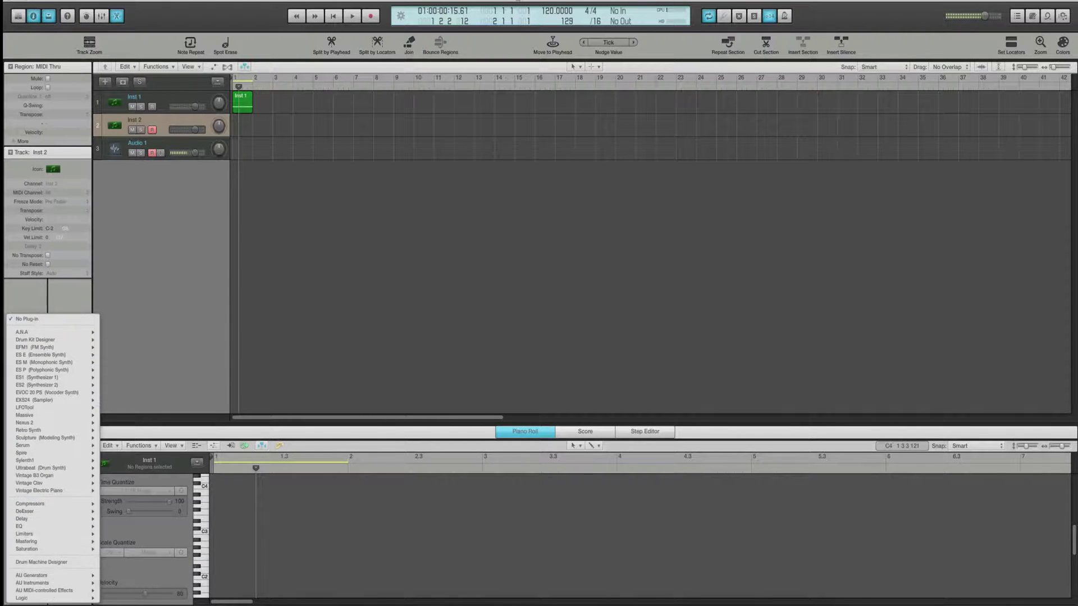
mouse_move(50, 590)
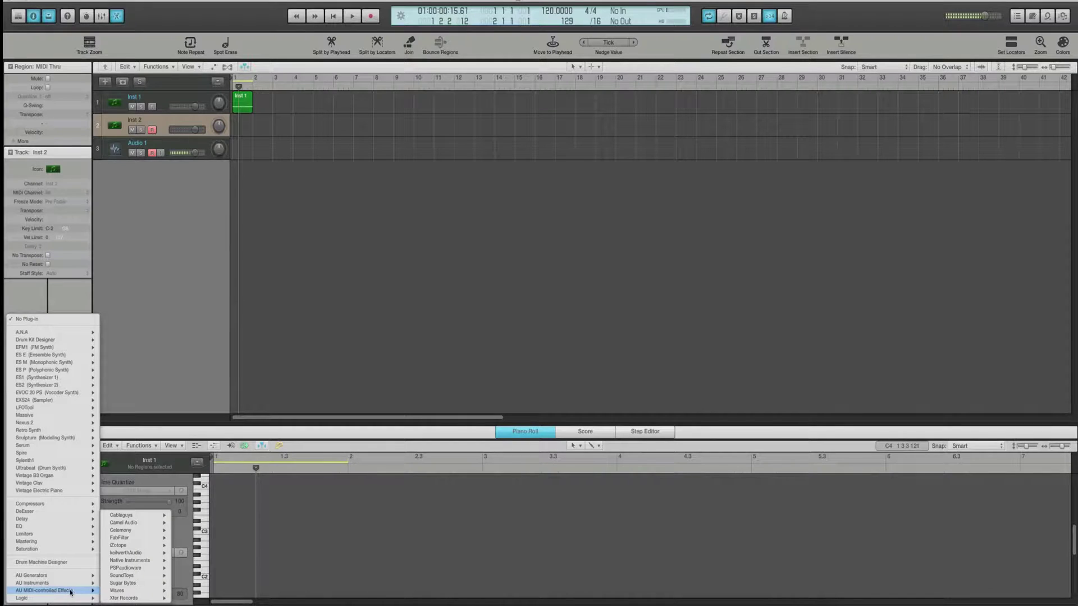
mouse_move(125, 597)
mouse_move(191, 598)
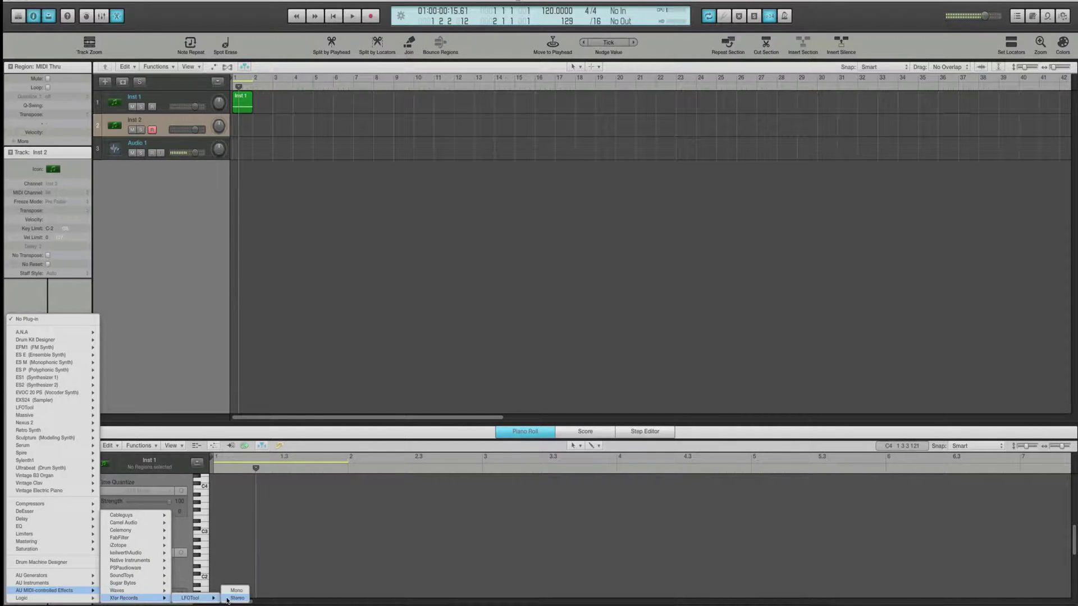
click(233, 598)
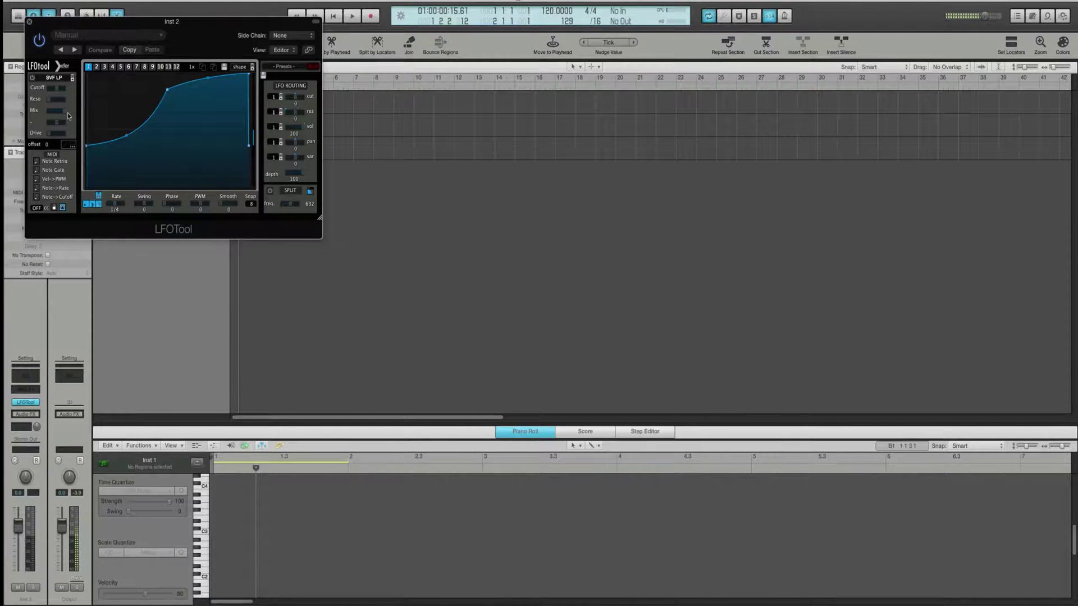
drag(59, 26, 292, 131)
Step: Set Inst 1's channel strip output to Bus 1
click(262, 127)
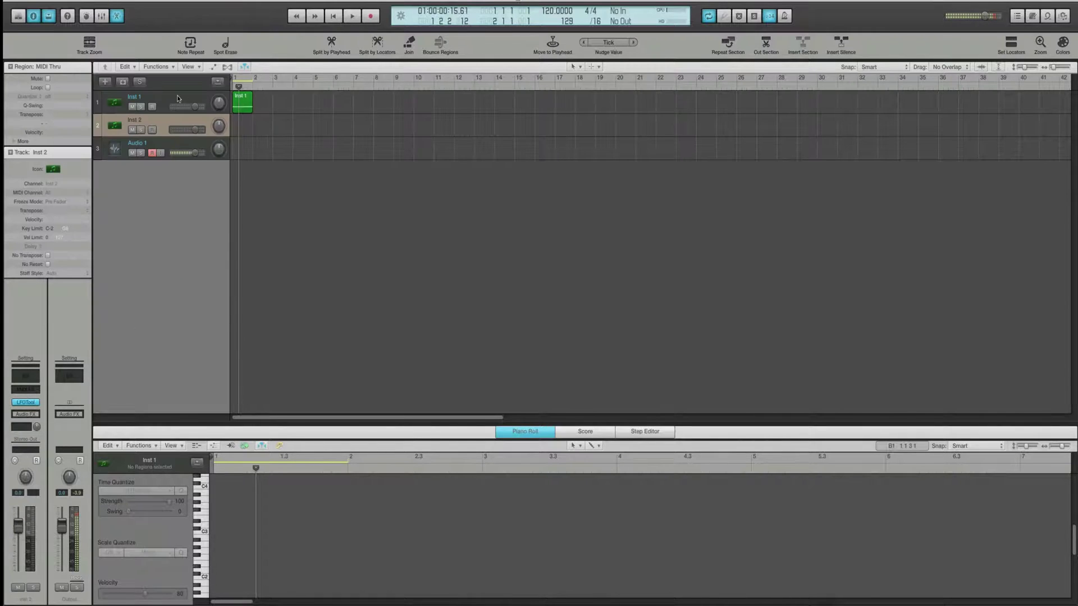
click(170, 97)
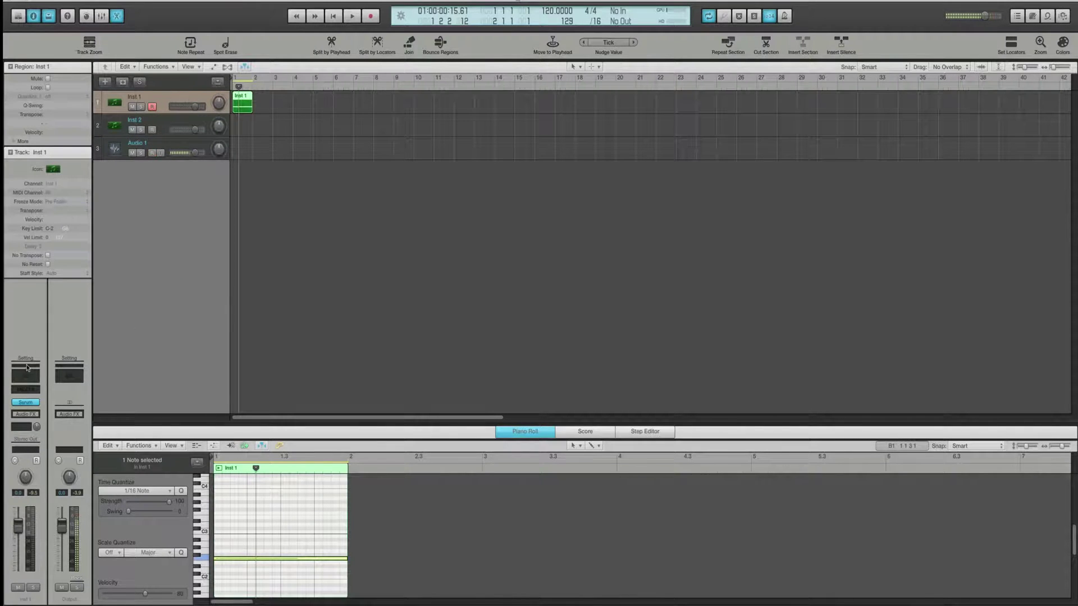
click(31, 440)
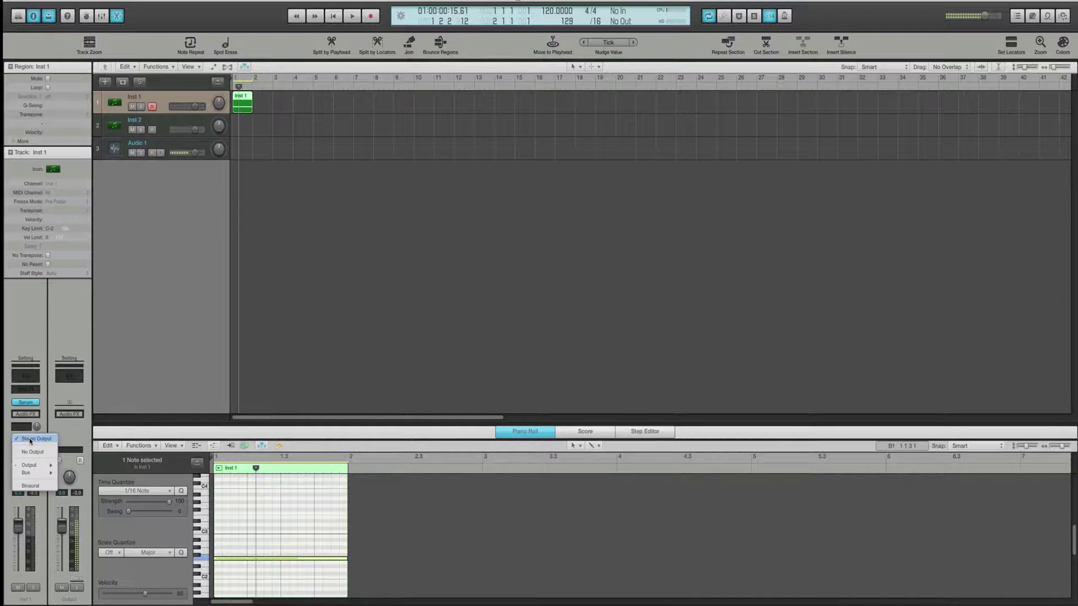
mouse_move(35, 472)
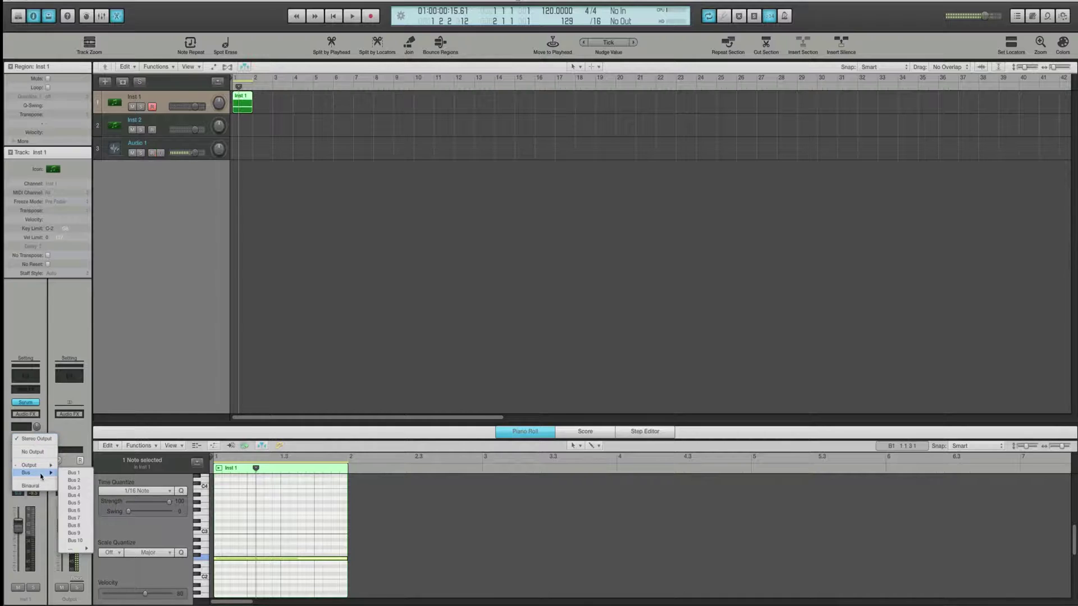
click(73, 473)
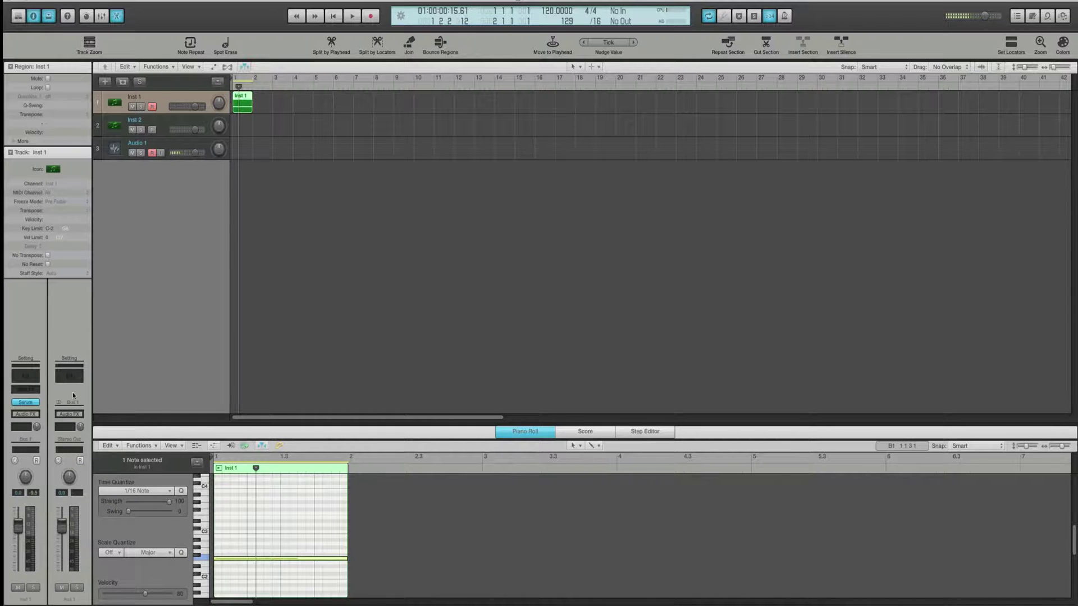
Step: Set the Bus 1 aux channel's output to No Output
click(75, 442)
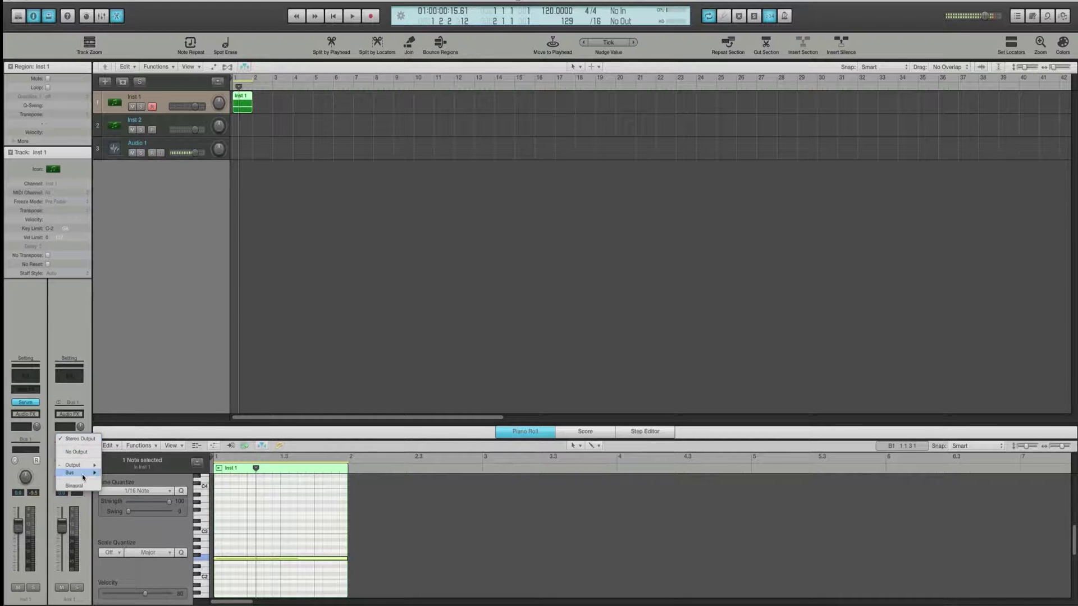
click(99, 394)
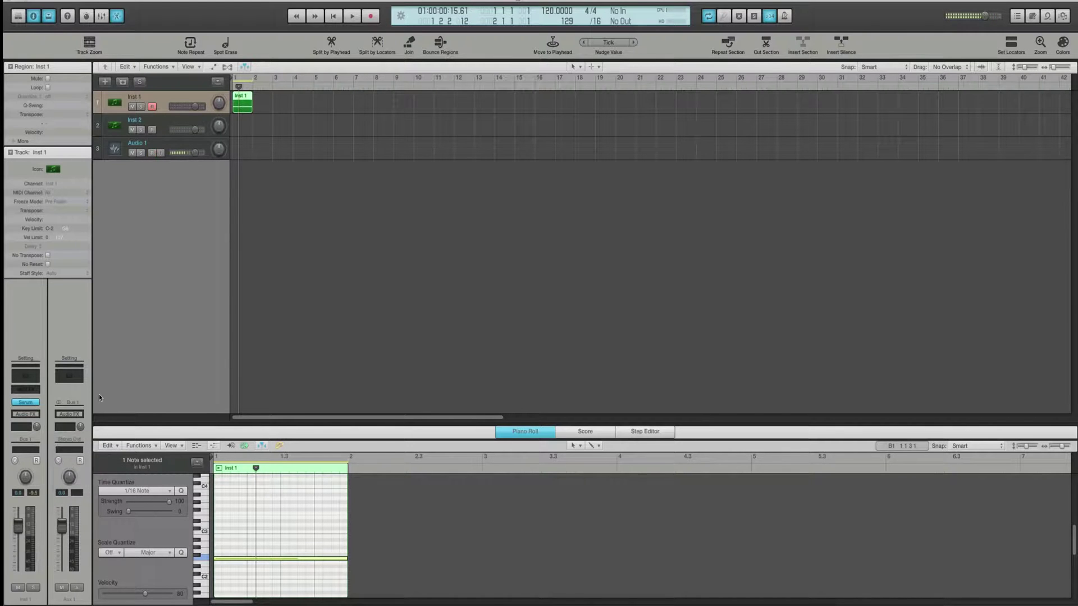
click(68, 441)
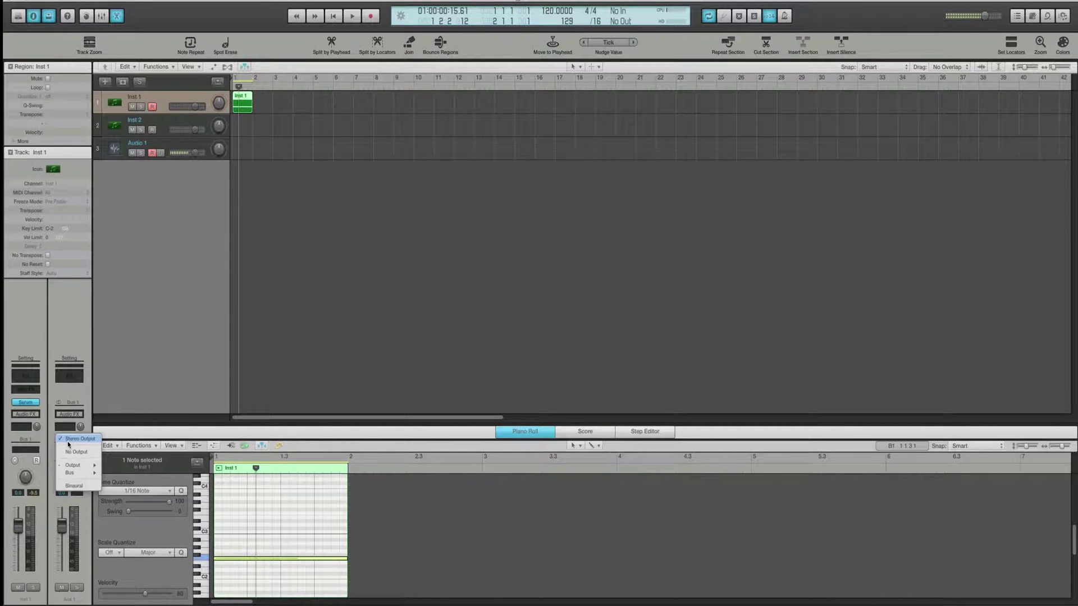
click(70, 450)
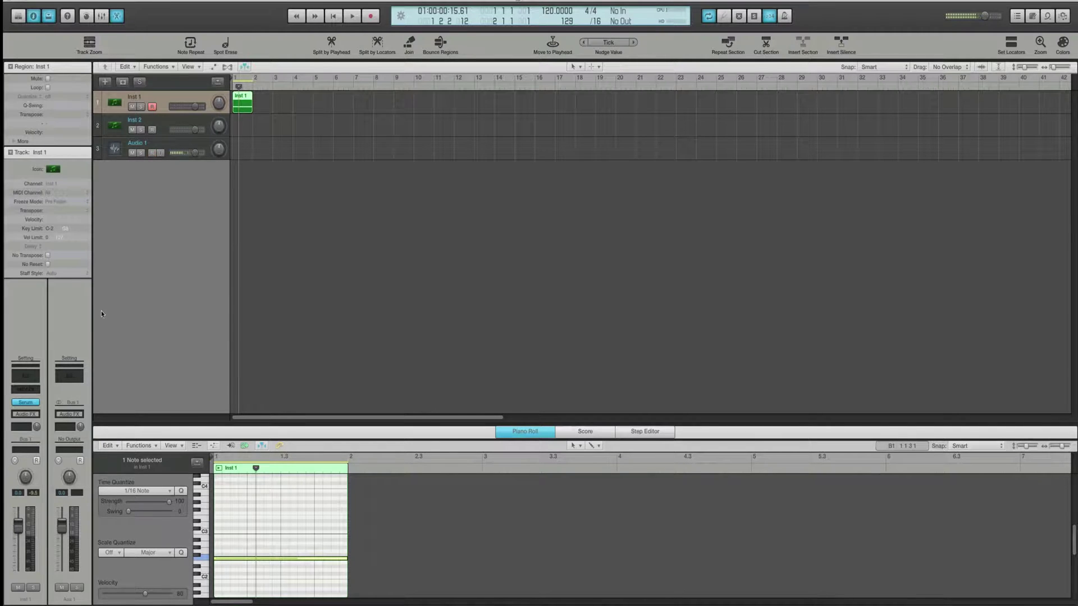
Step: Set the side chain source of LFOTool on Inst 2 to Bus 1
click(170, 120)
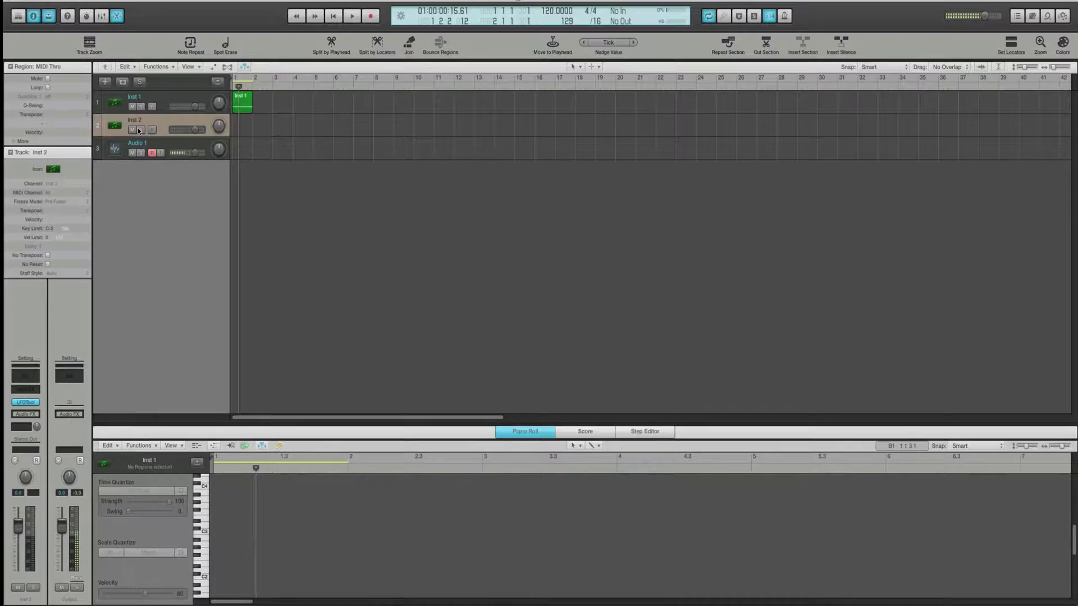
click(26, 402)
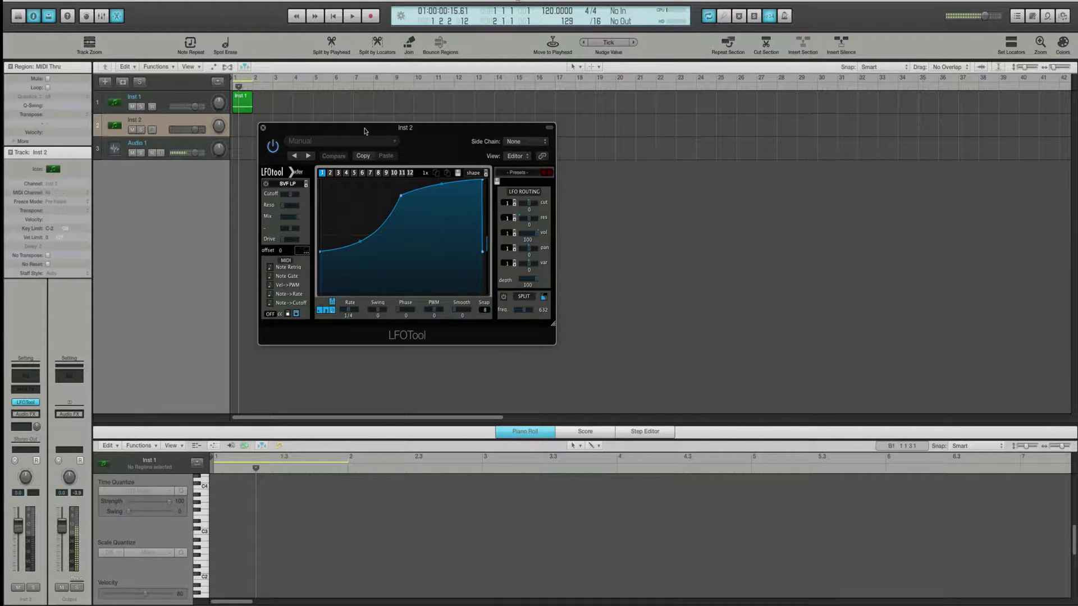
click(531, 141)
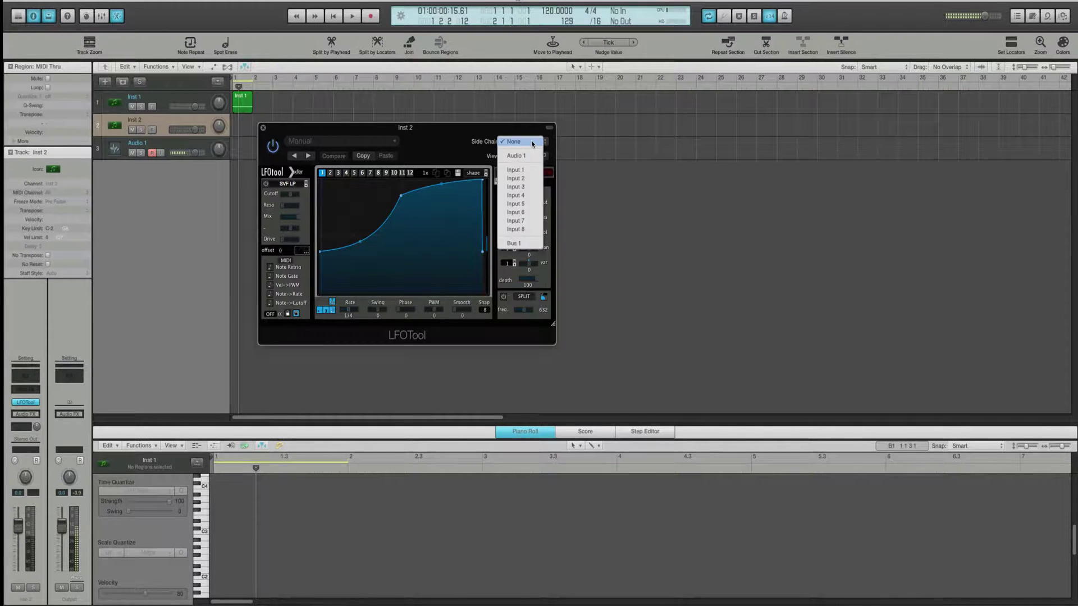
click(523, 245)
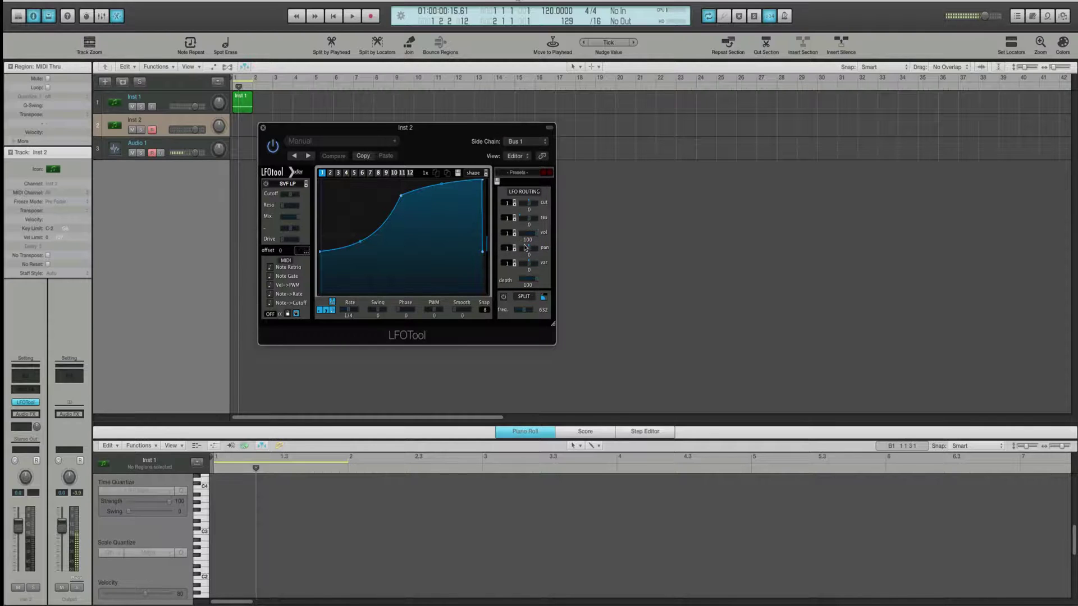
Step: Turn off record-enable on Audio 1
click(178, 99)
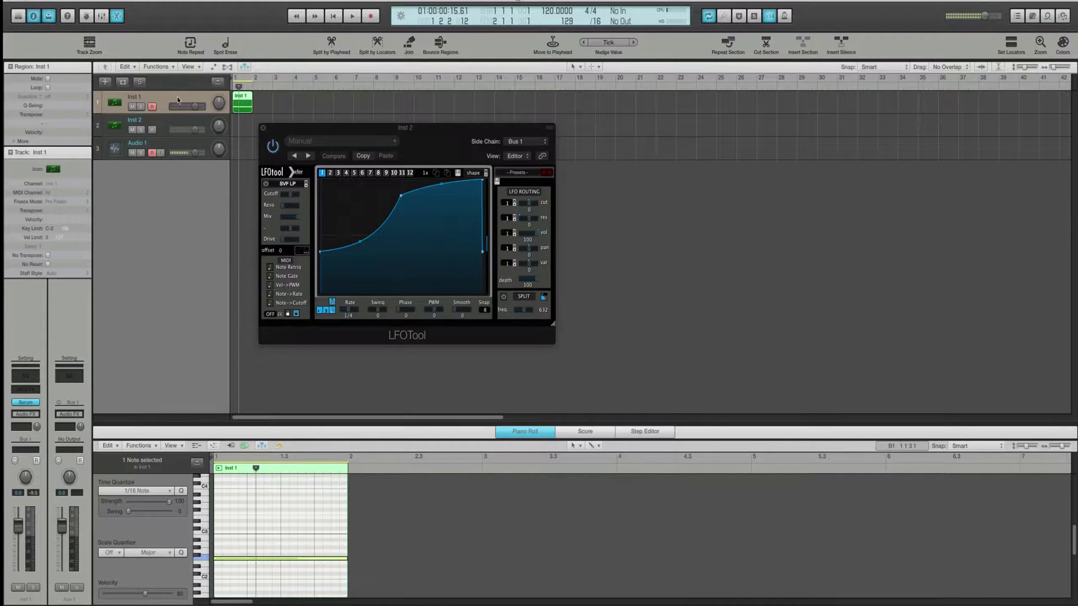
click(170, 121)
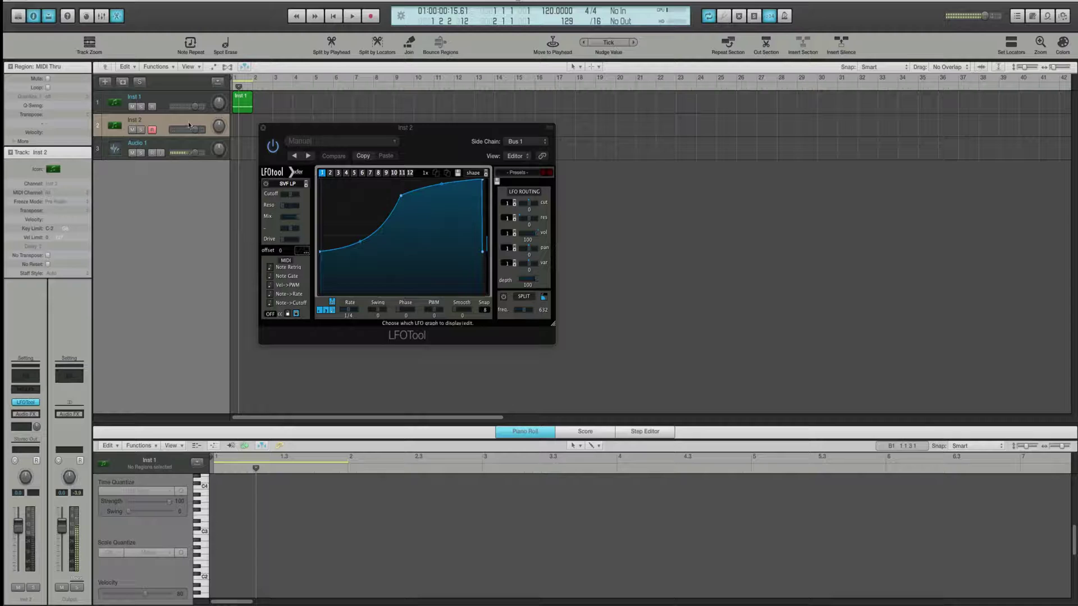
click(152, 153)
Step: Play the project, then play it again with Inst 1 soloed, and unsolo Inst 1
key(space)
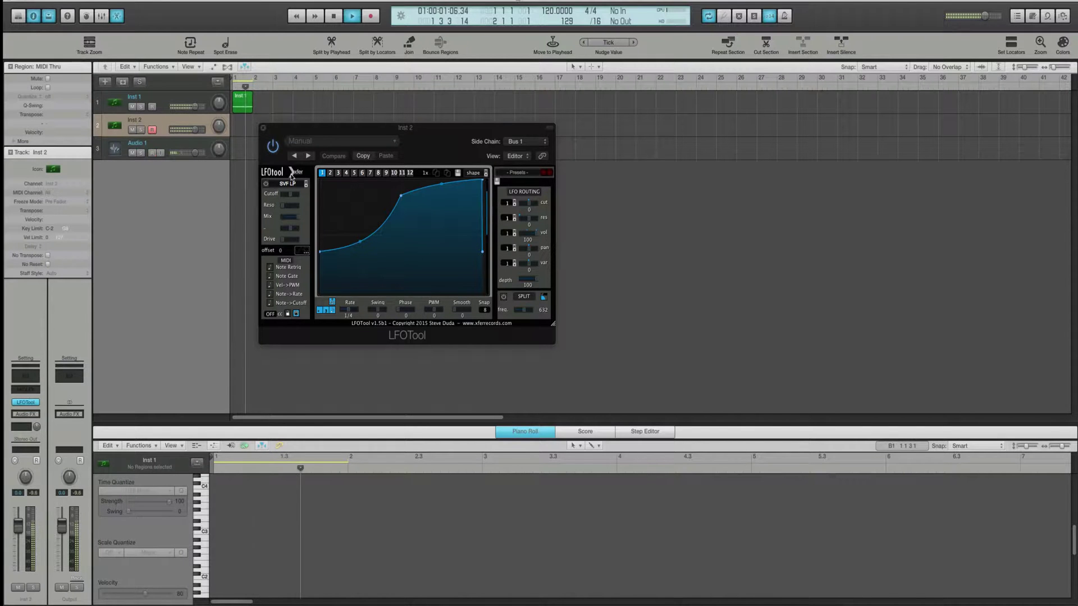
key(space)
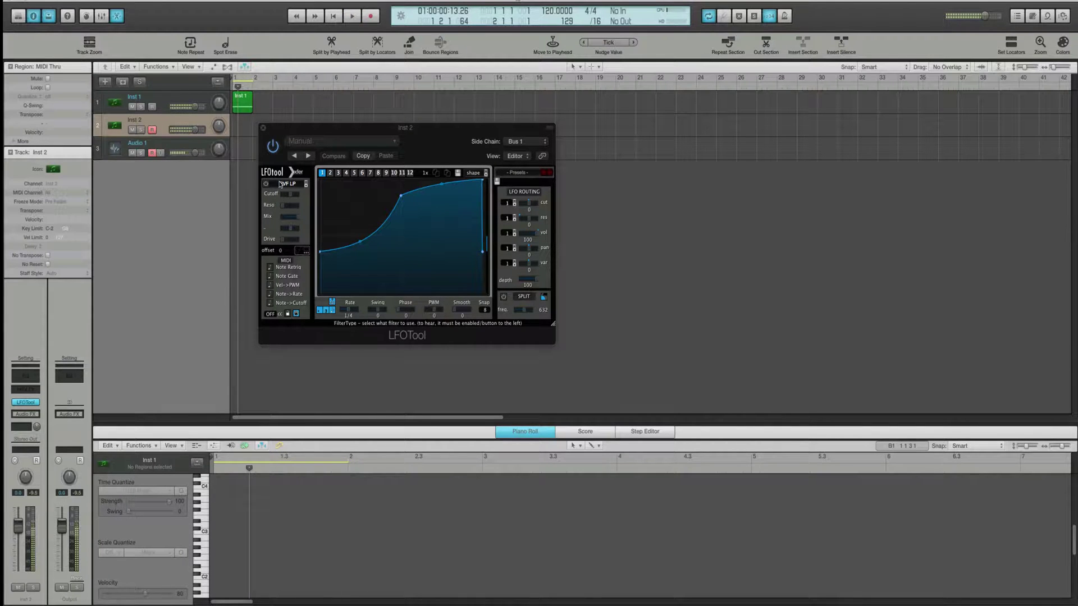
click(140, 107)
key(space)
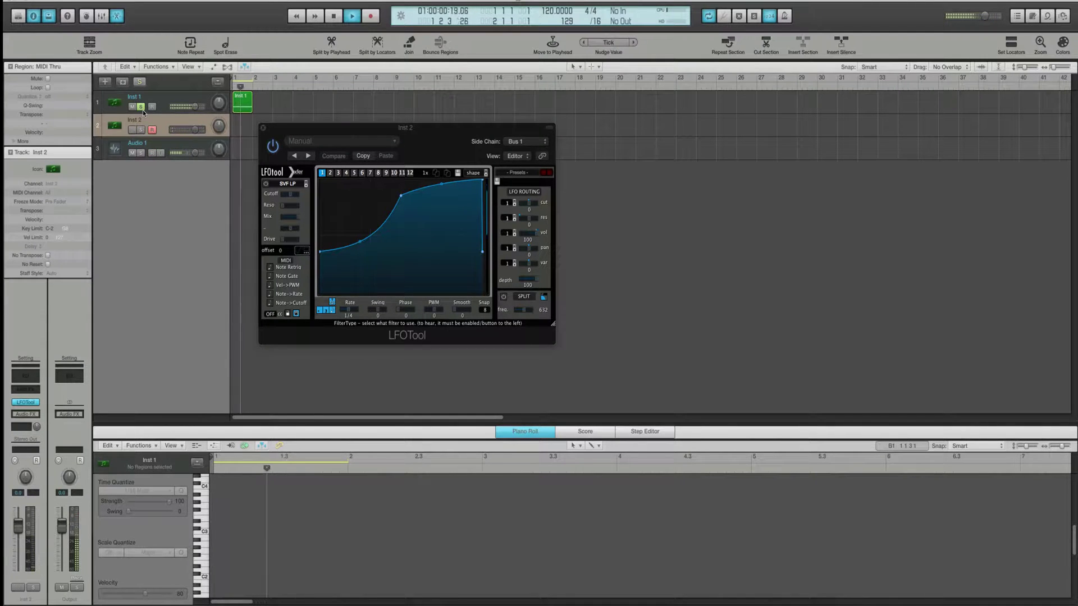
key(space)
click(141, 107)
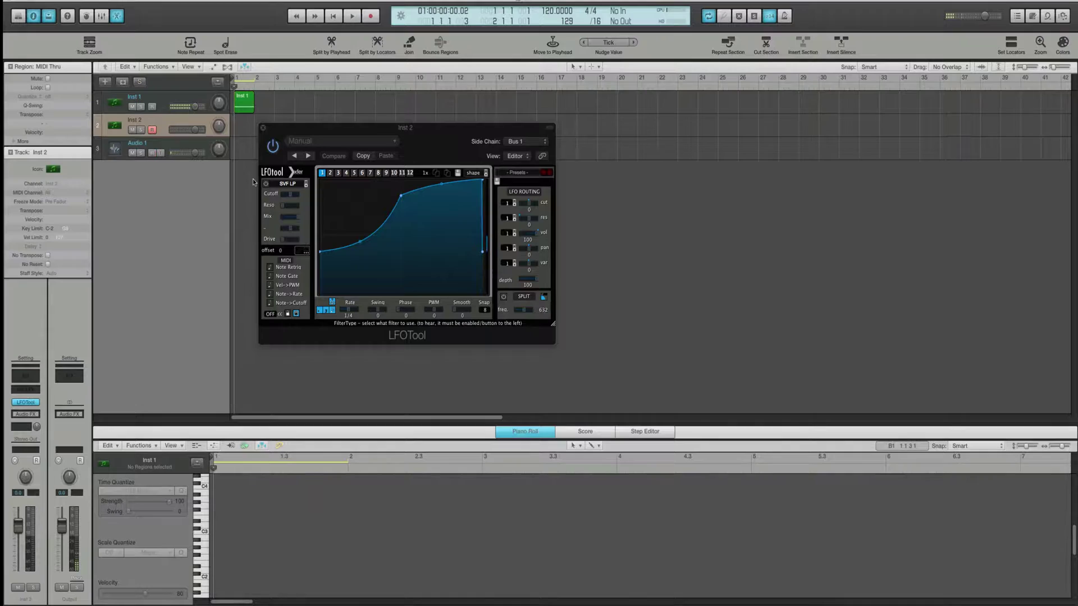
Step: Select Inst 2 and bring up its lane's menu for a new MIDI region
click(163, 103)
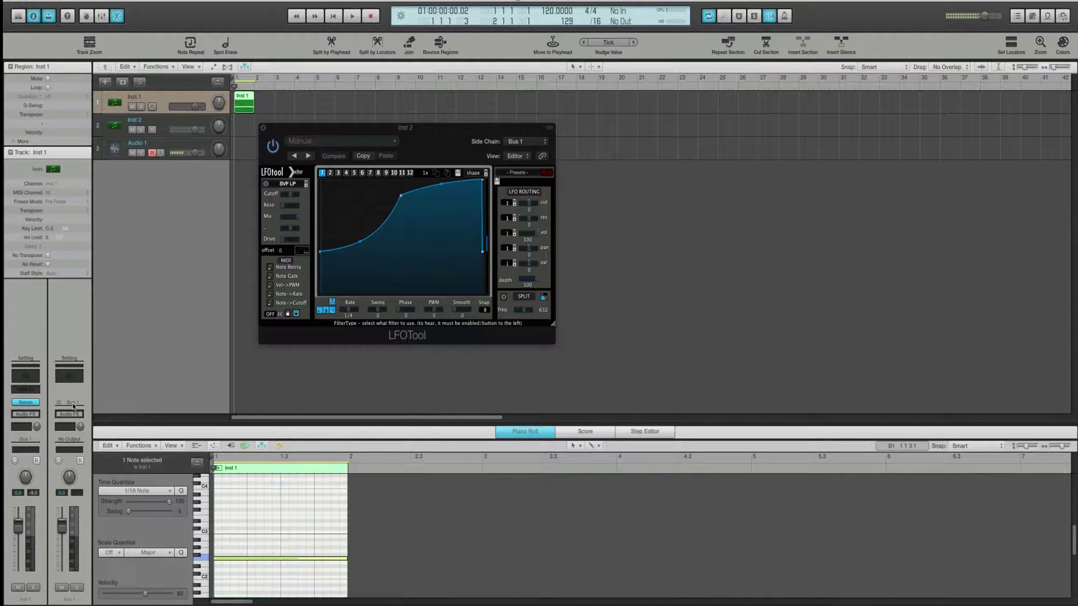
click(159, 124)
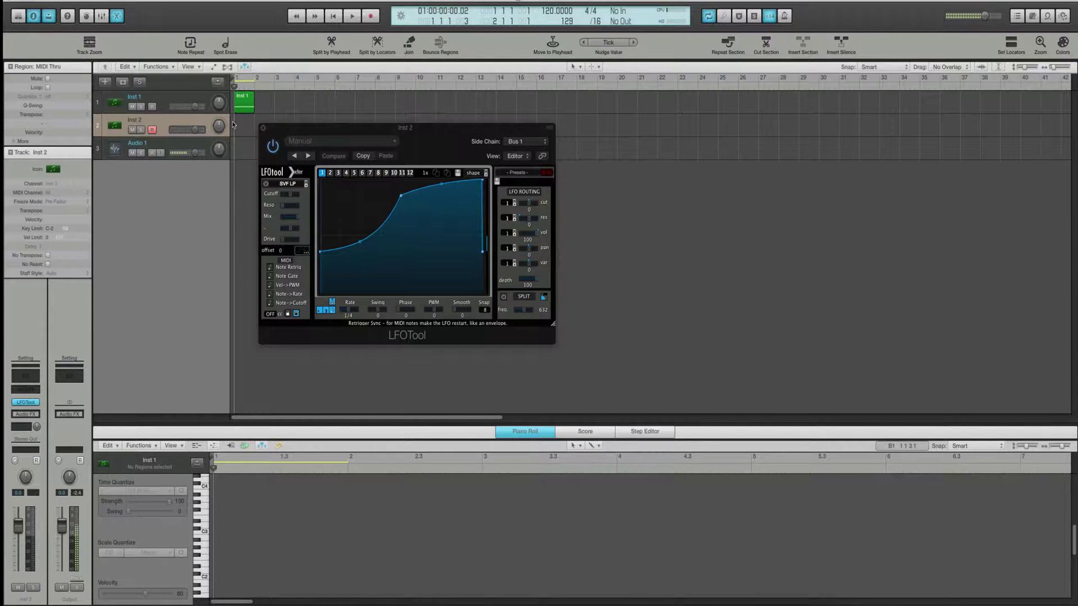
right_click(241, 126)
Step: Create an empty region on Inst 2 and add one short note near G#2 at the bar start
click(285, 129)
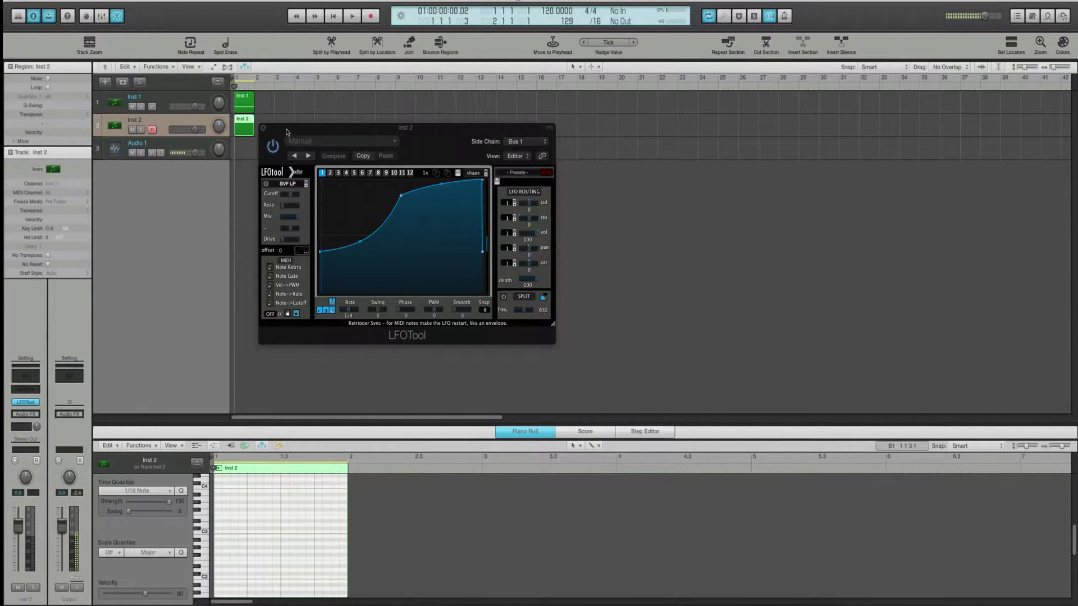
drag(286, 132, 299, 130)
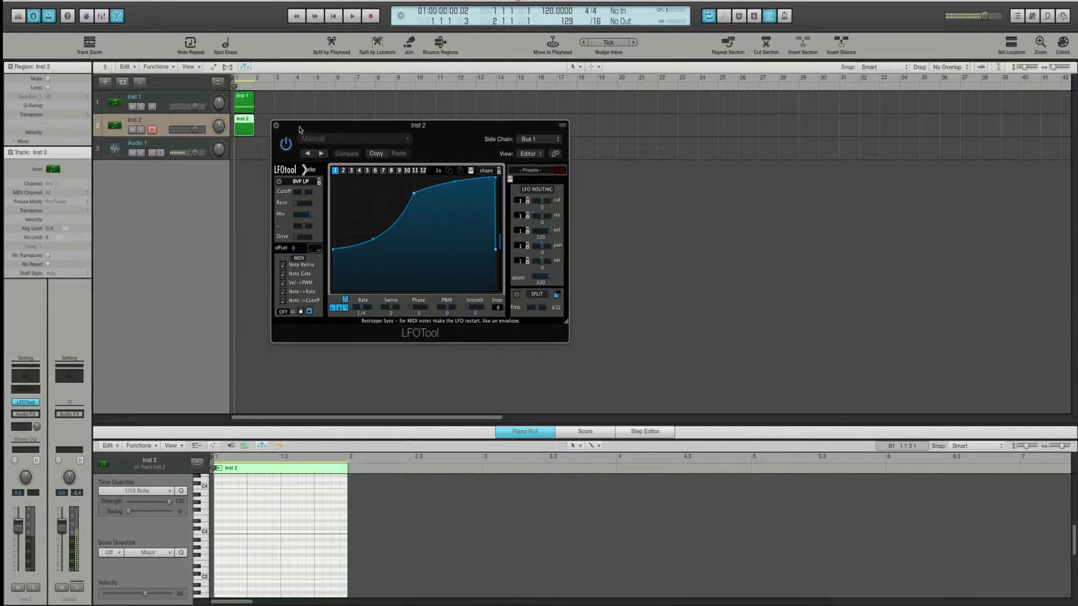
click(237, 131)
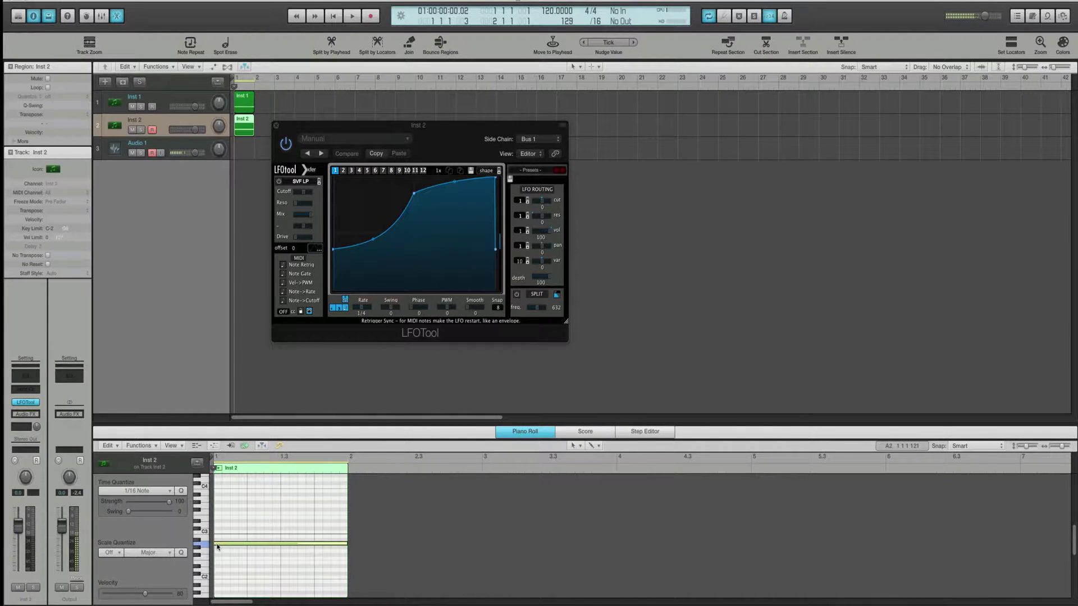
super+click(216, 544)
drag(352, 546, 228, 552)
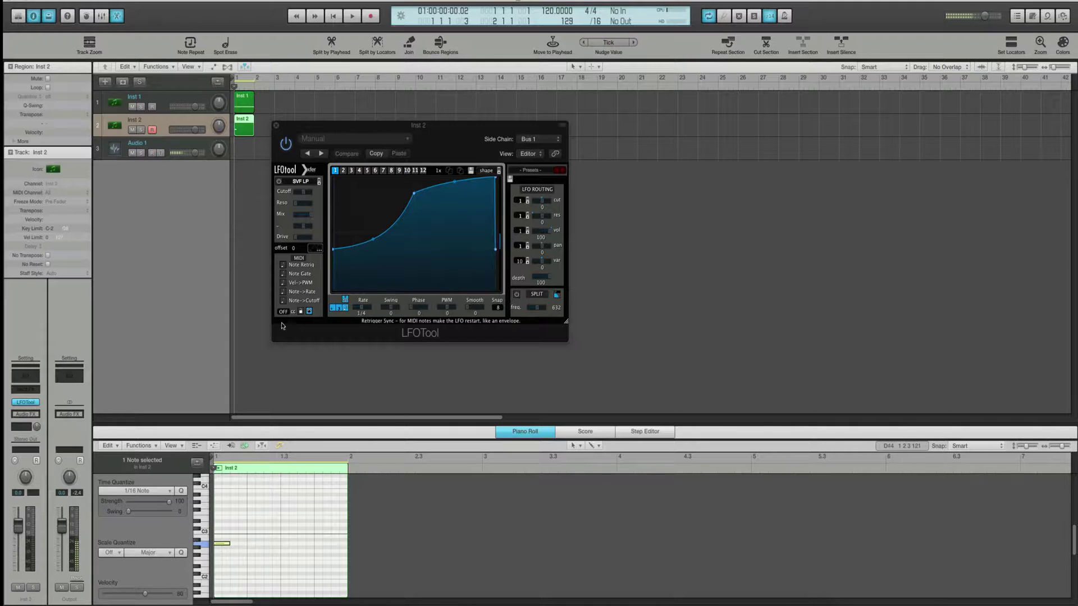
Step: Enable LFOTool's Note Retrig and add more short same-pitch notes to make five evenly spaced notes
click(283, 265)
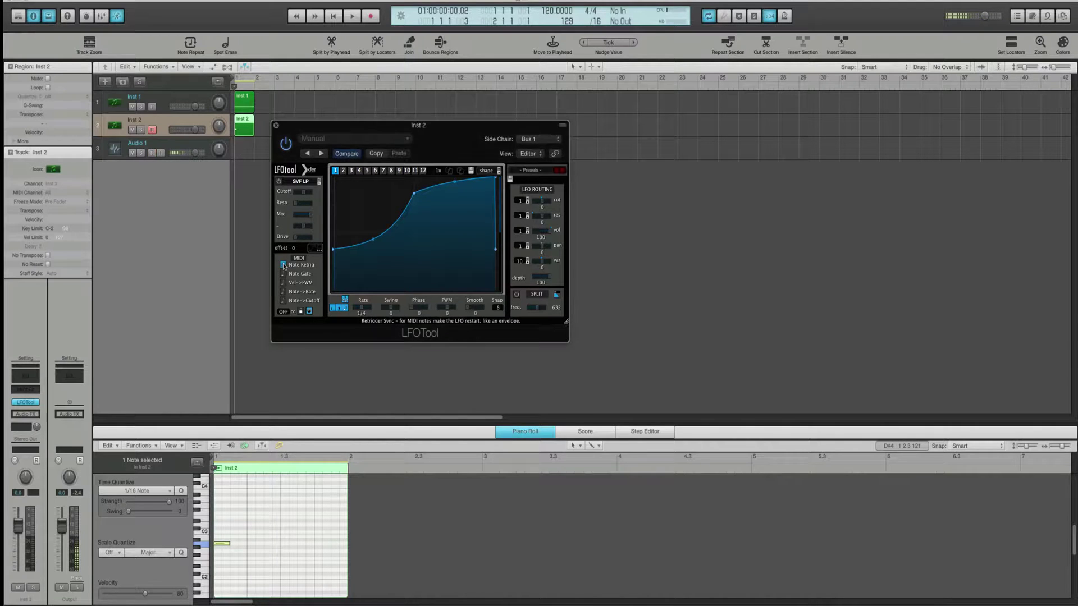
click(283, 265)
click(283, 265)
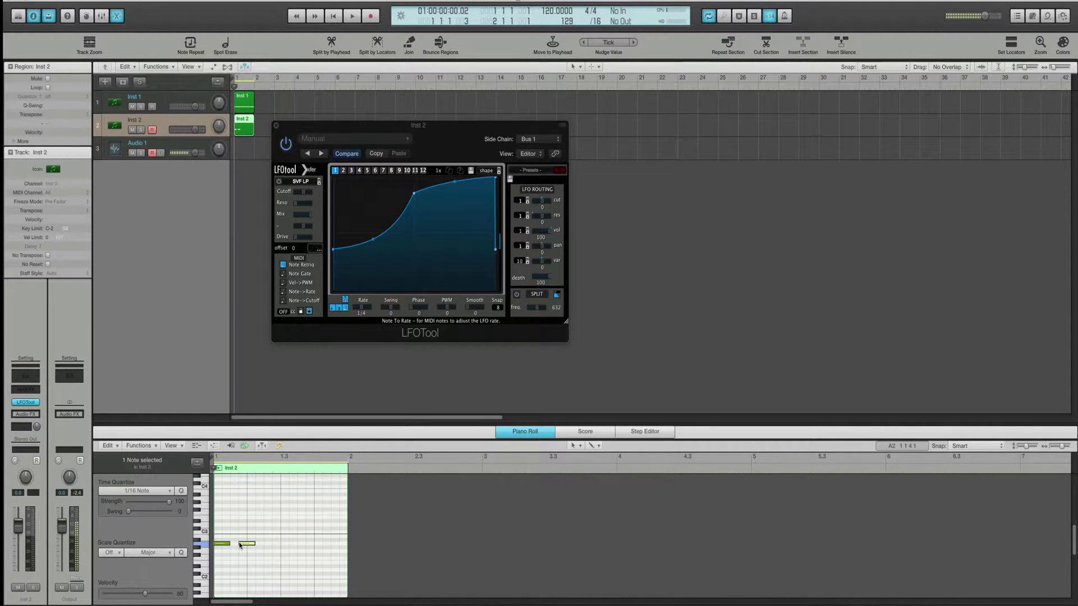
click(266, 543)
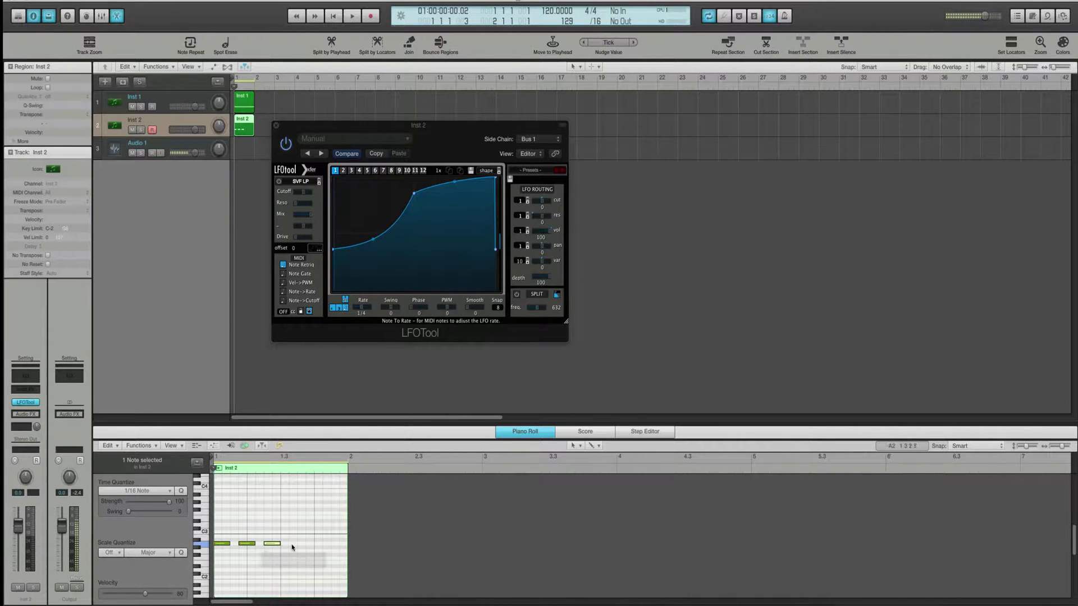
click(293, 544)
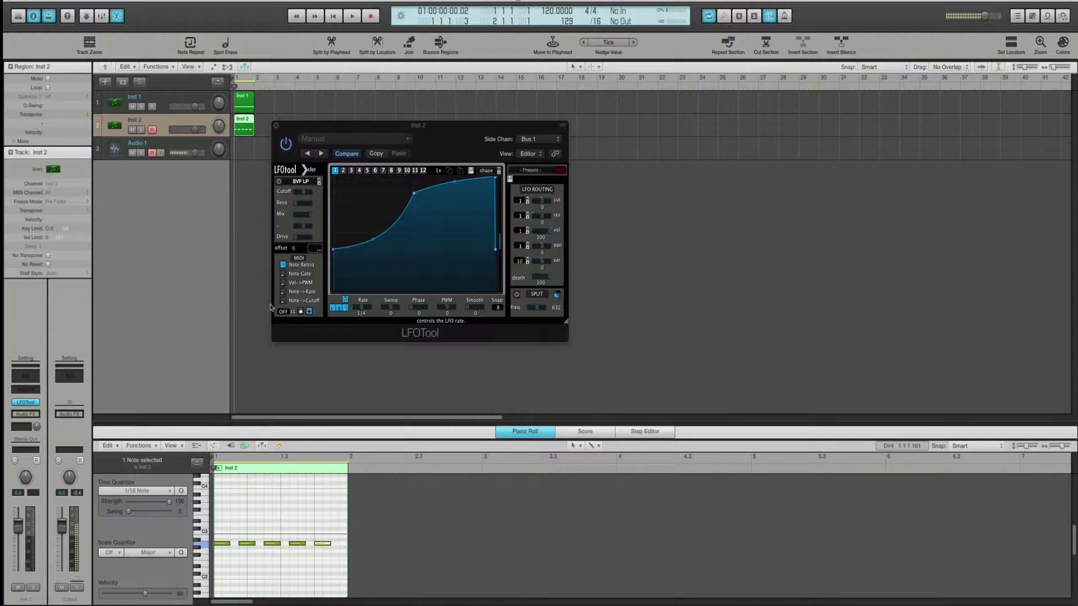
Step: Lower the LFO curve's first node and shorten the first note, auditioning each change
drag(334, 250, 332, 282)
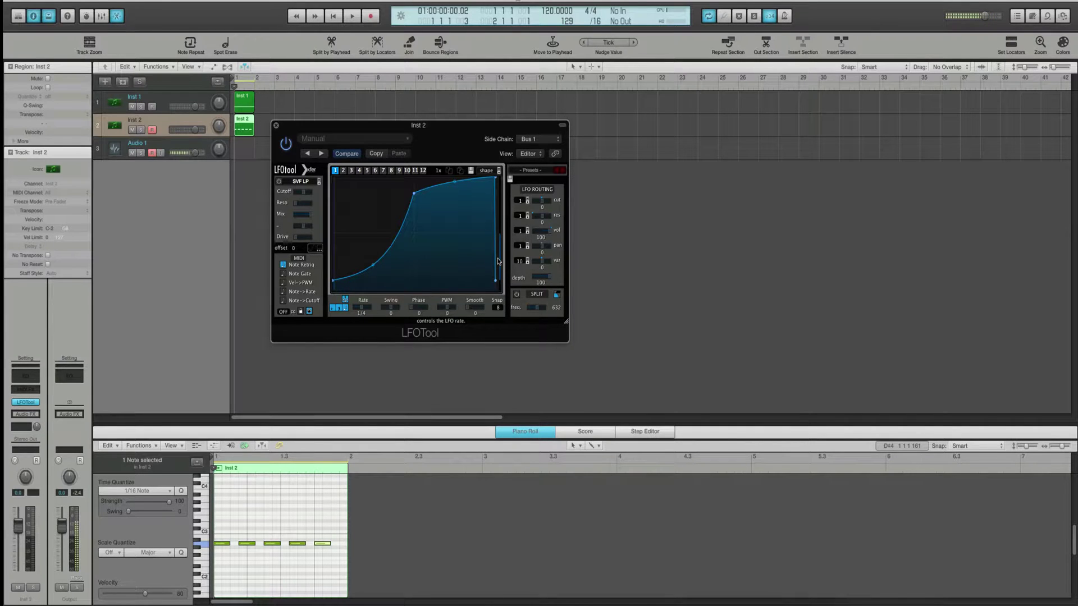
key(space)
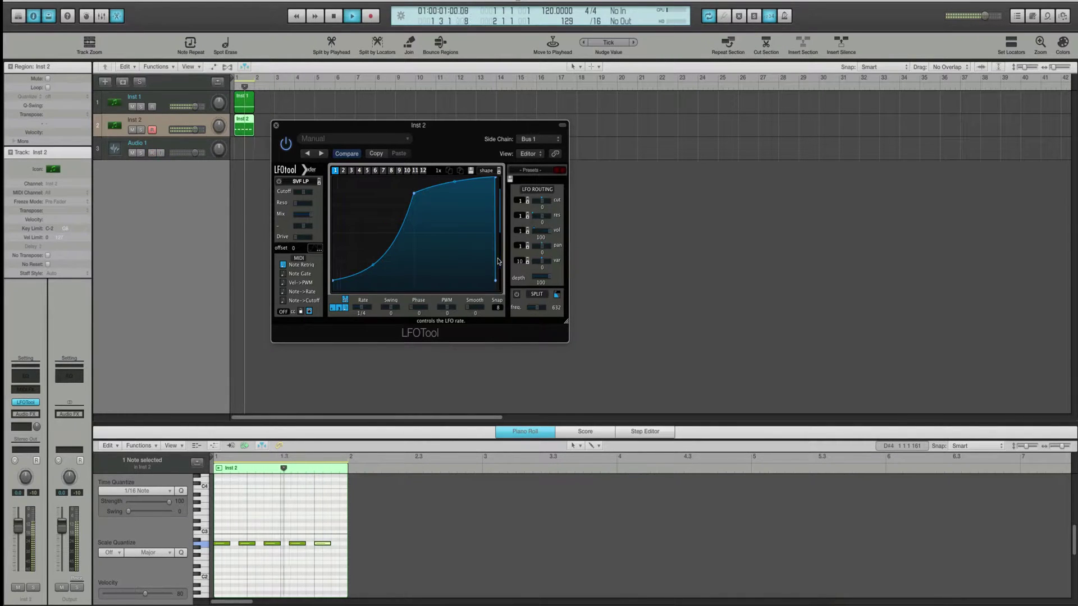
key(space)
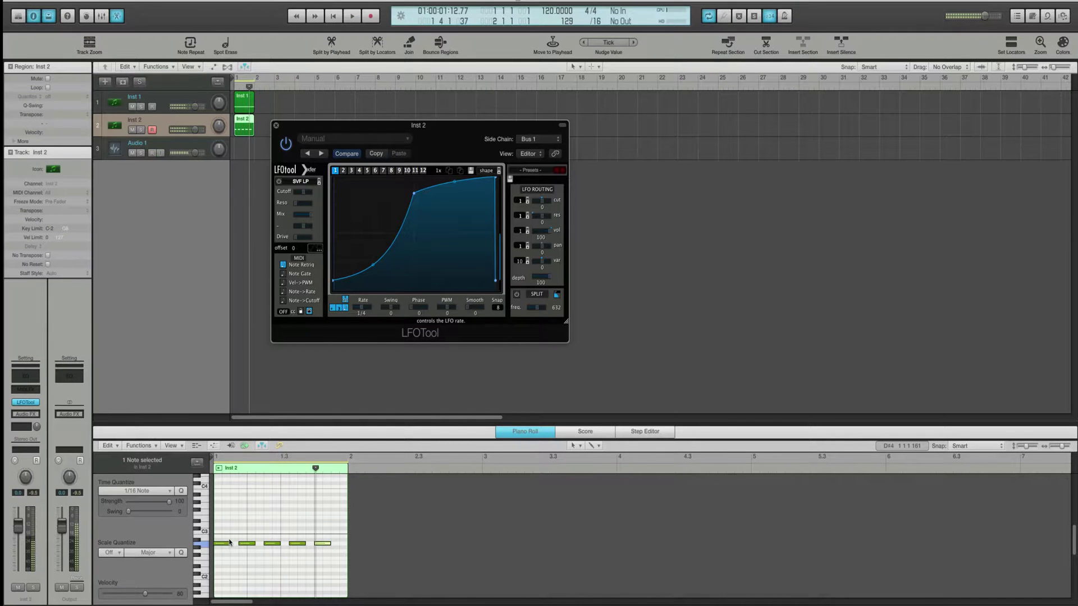
drag(229, 542, 324, 549)
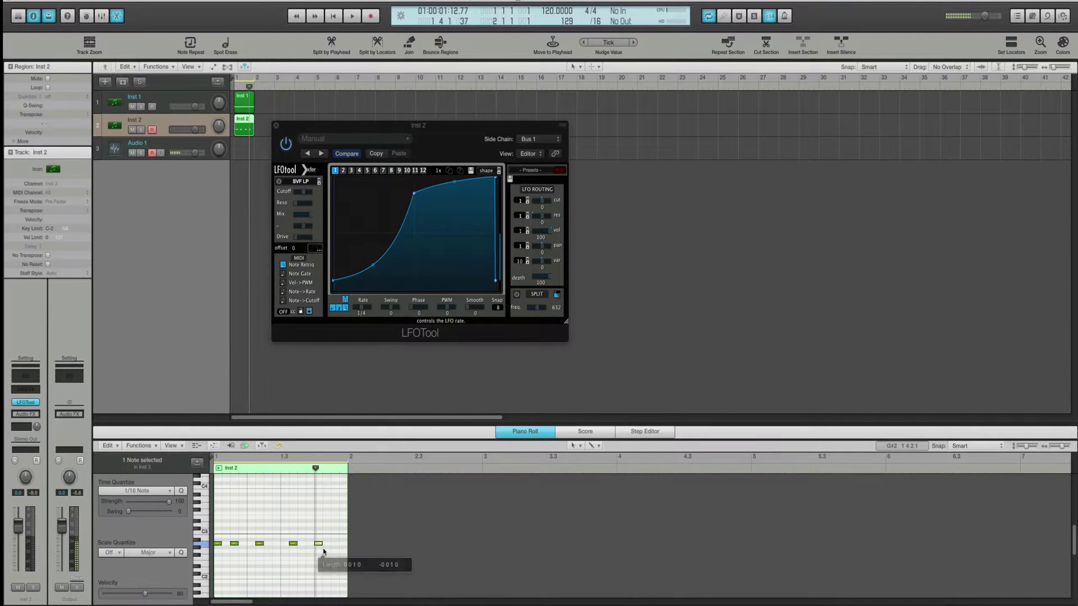
key(space)
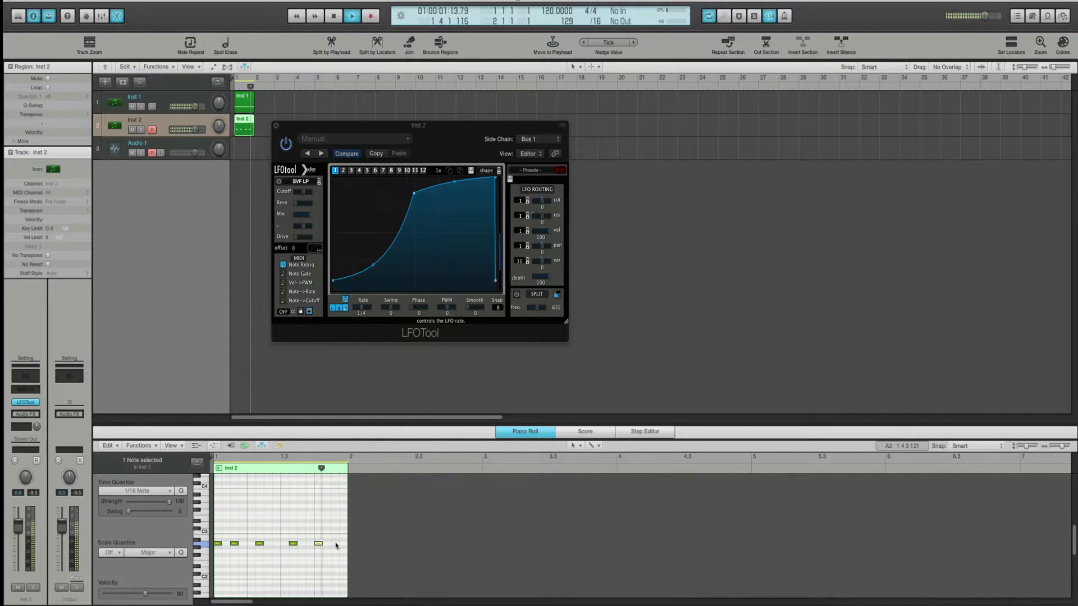
key(space)
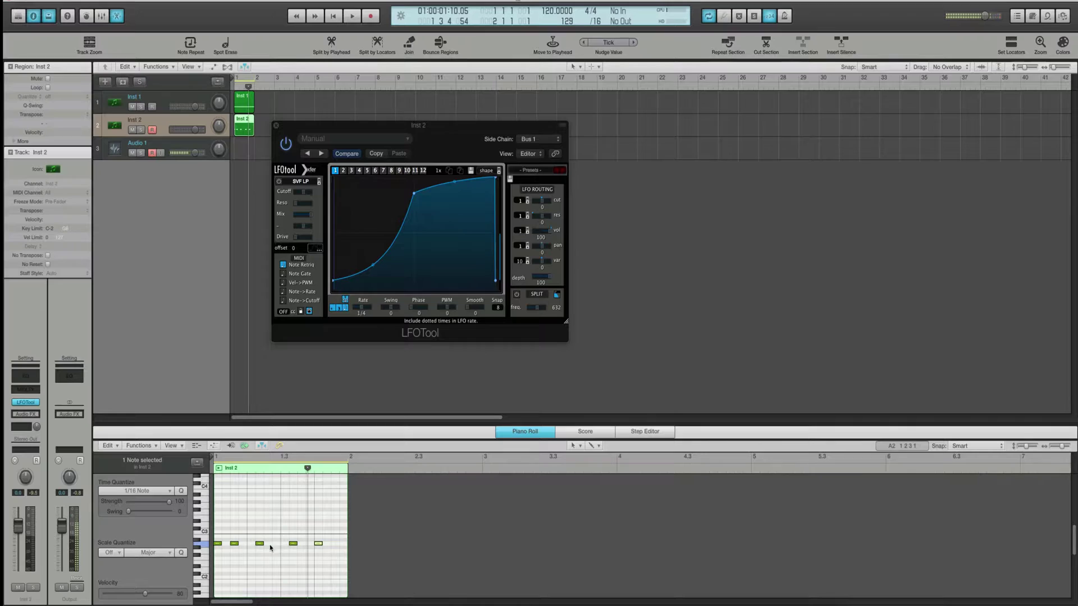
Step: Delete the last two notes and play back the remaining three-note pattern
drag(291, 529, 332, 555)
key(Delete)
click(259, 543)
key(space)
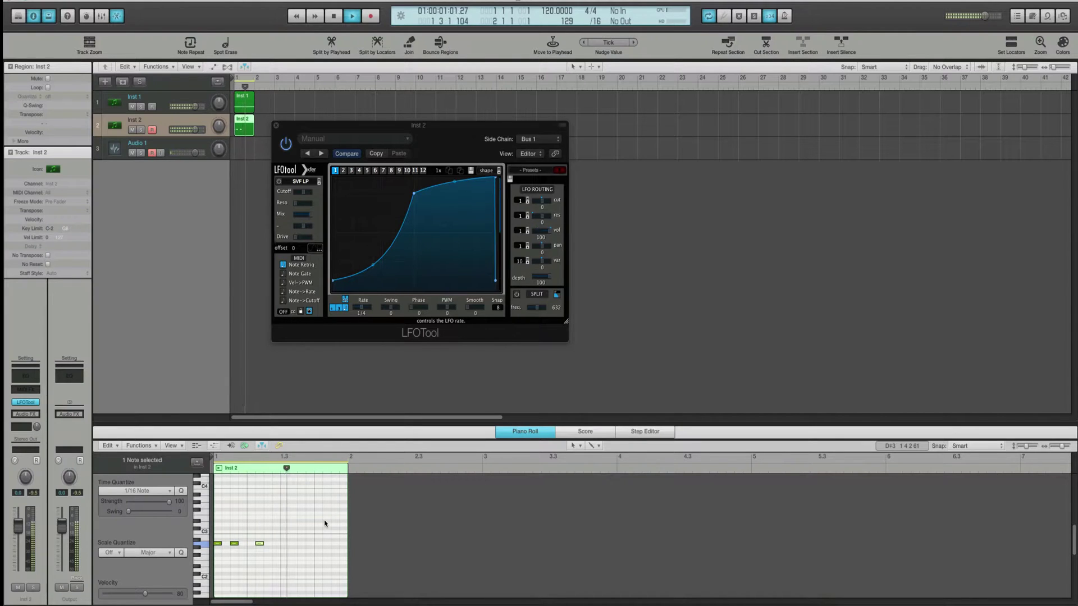
key(space)
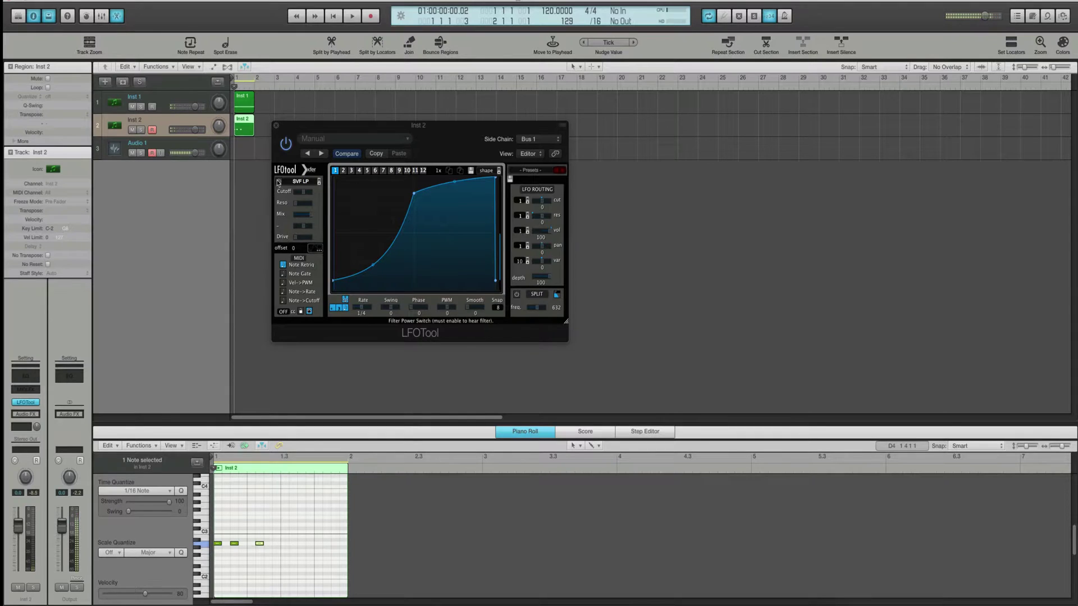
click(283, 266)
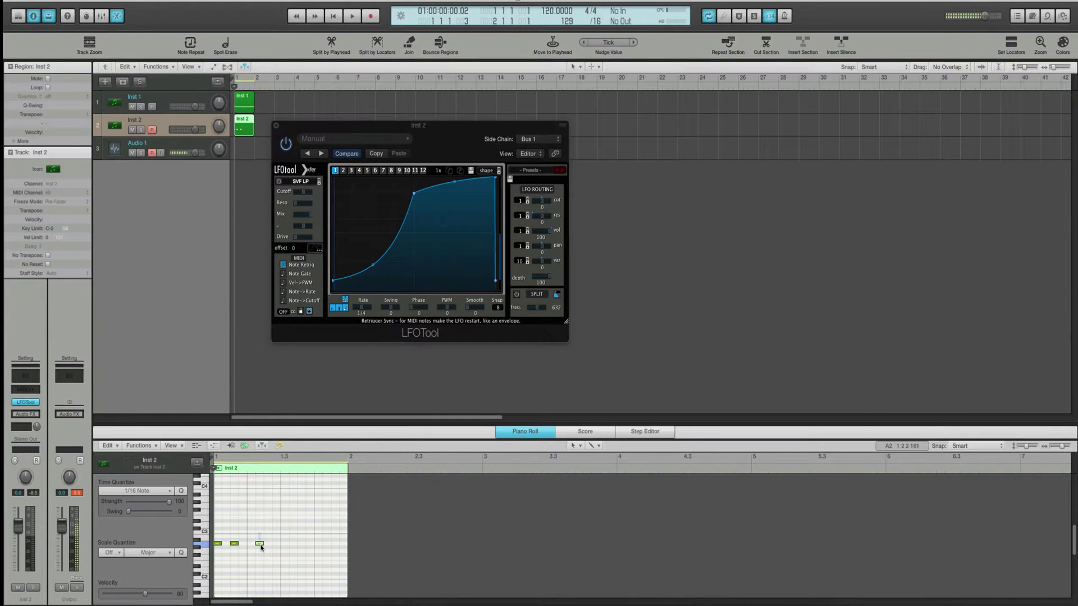
click(303, 546)
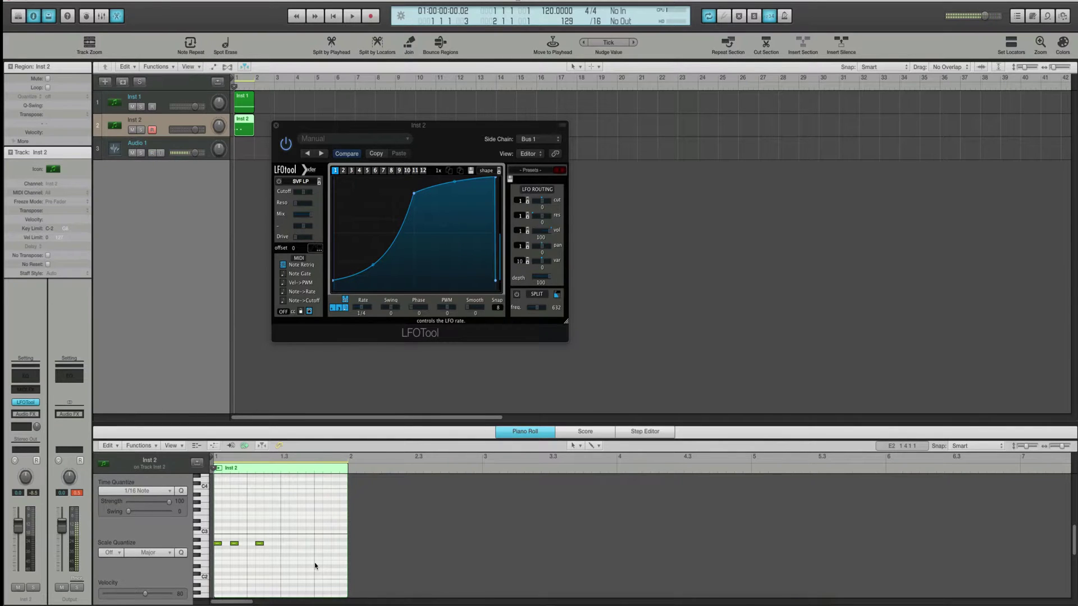
key(space)
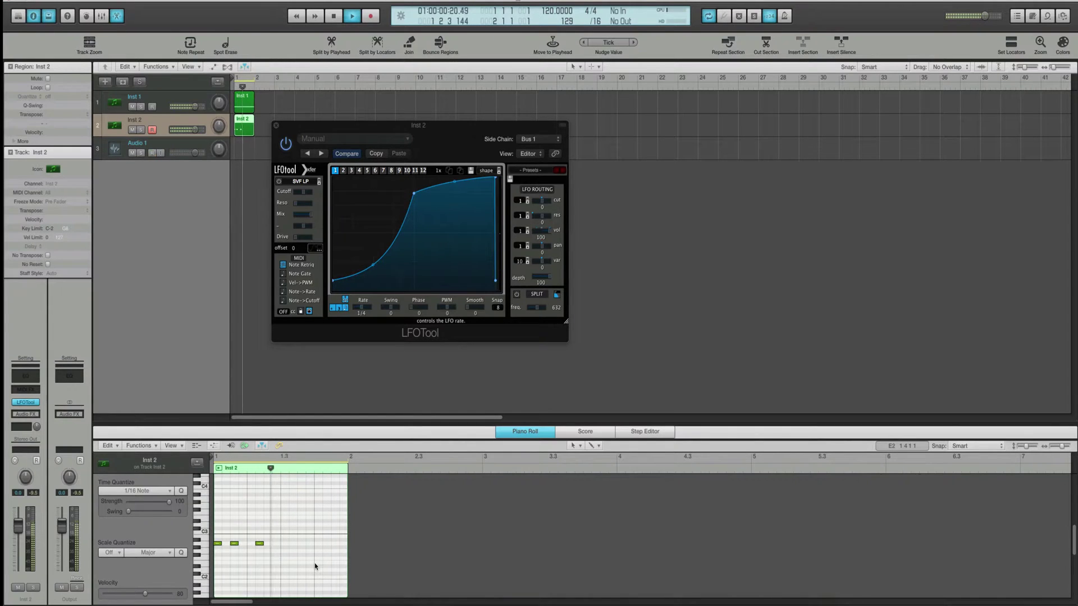
key(space)
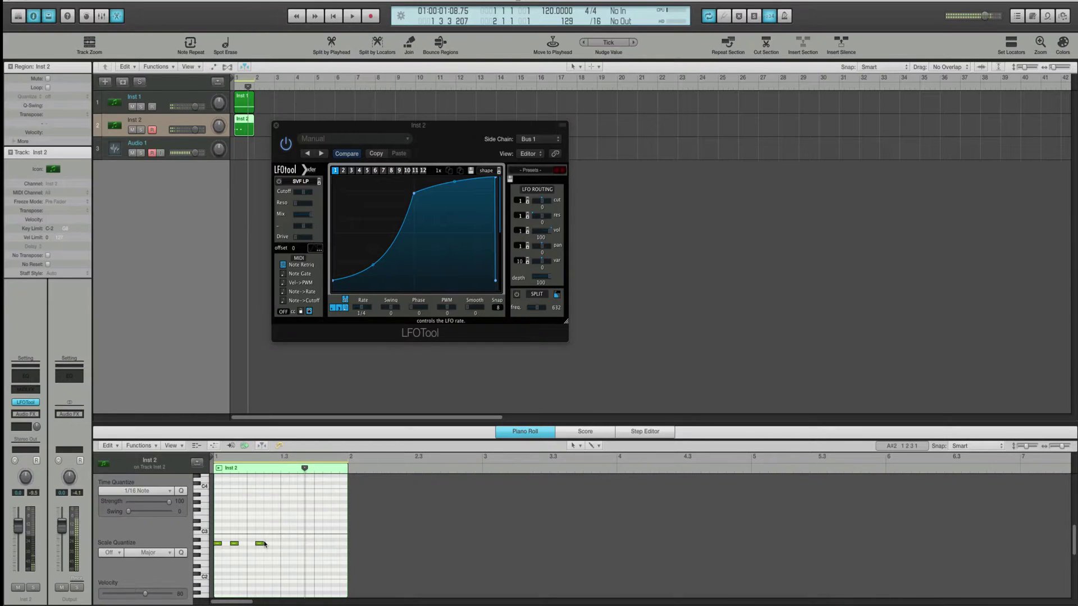
drag(262, 543, 313, 545)
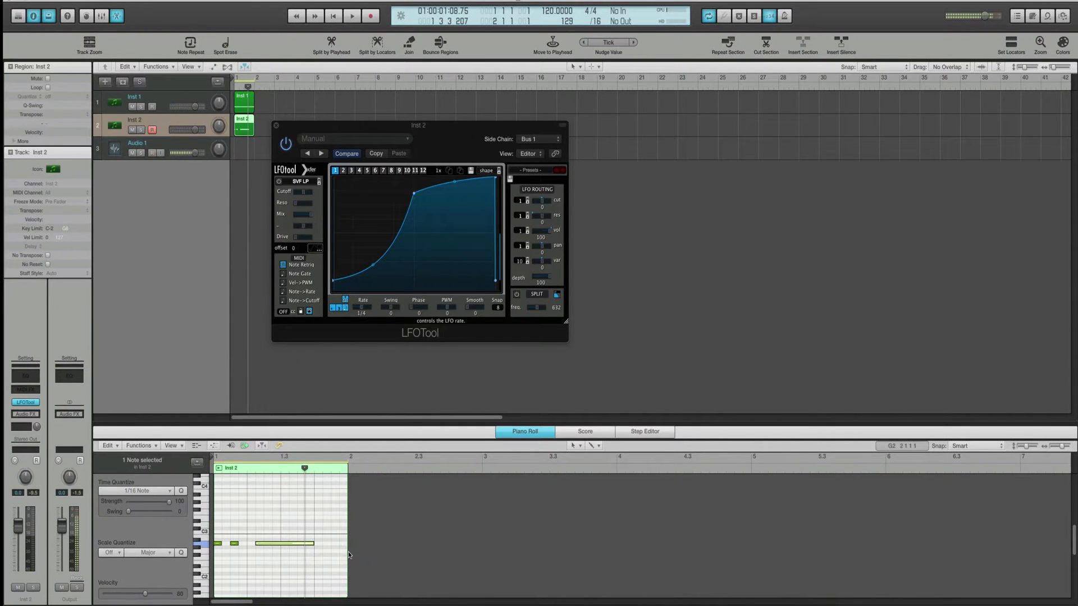
key(space)
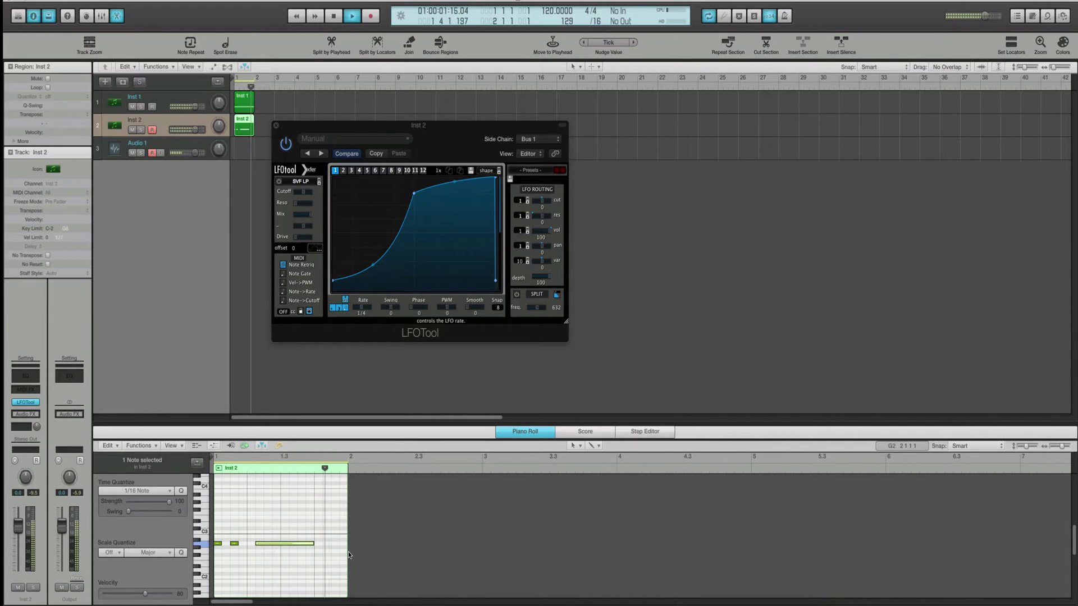
key(space)
drag(313, 543, 278, 557)
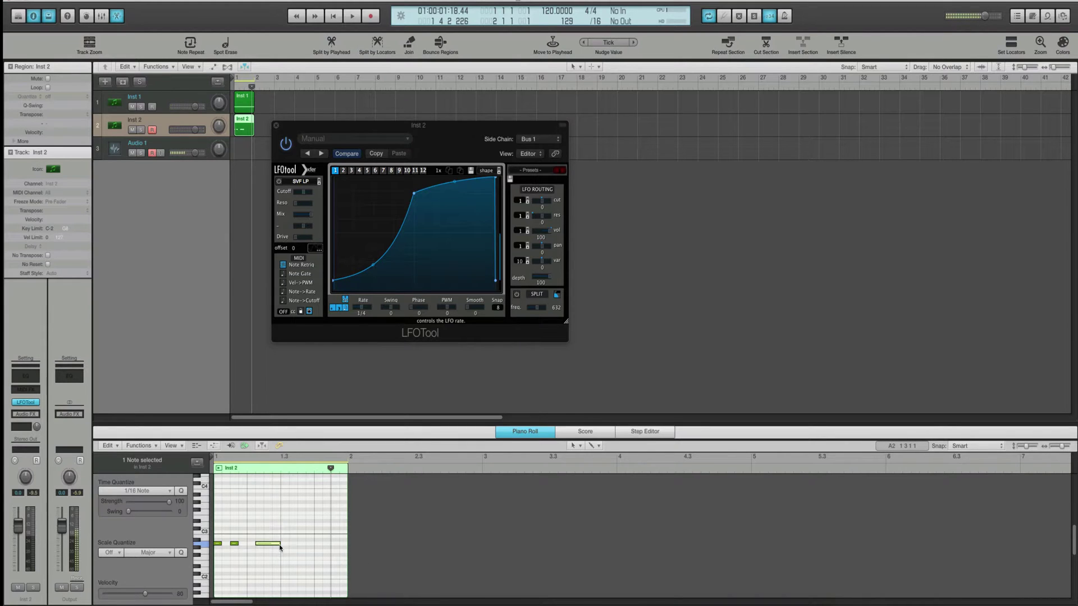
key(space)
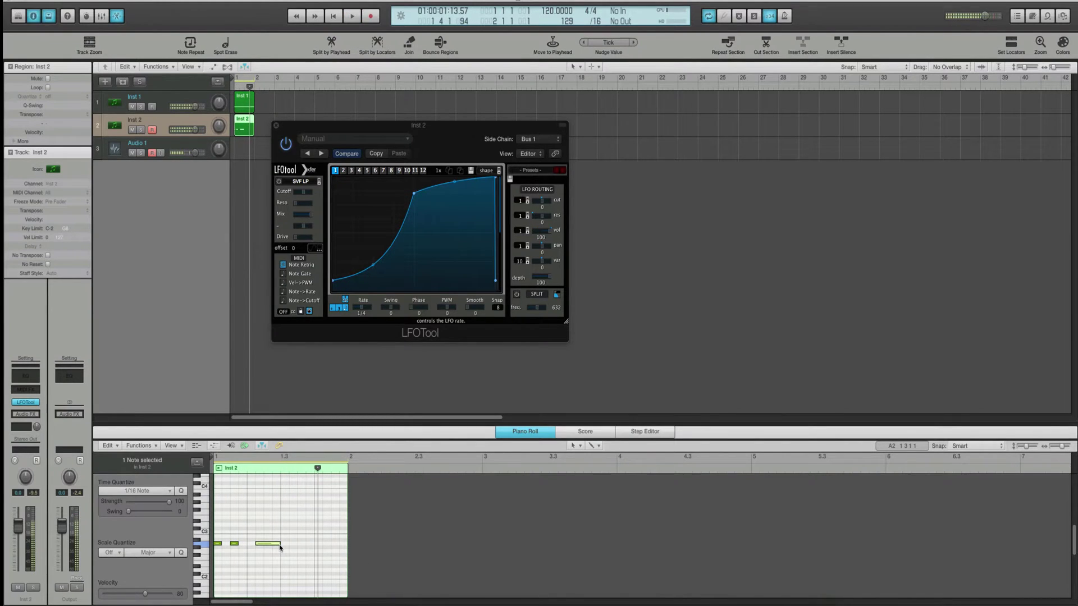
mouse_move(280, 547)
mouse_down()
mouse_move(345, 552)
mouse_move(262, 552)
mouse_up()
key(space)
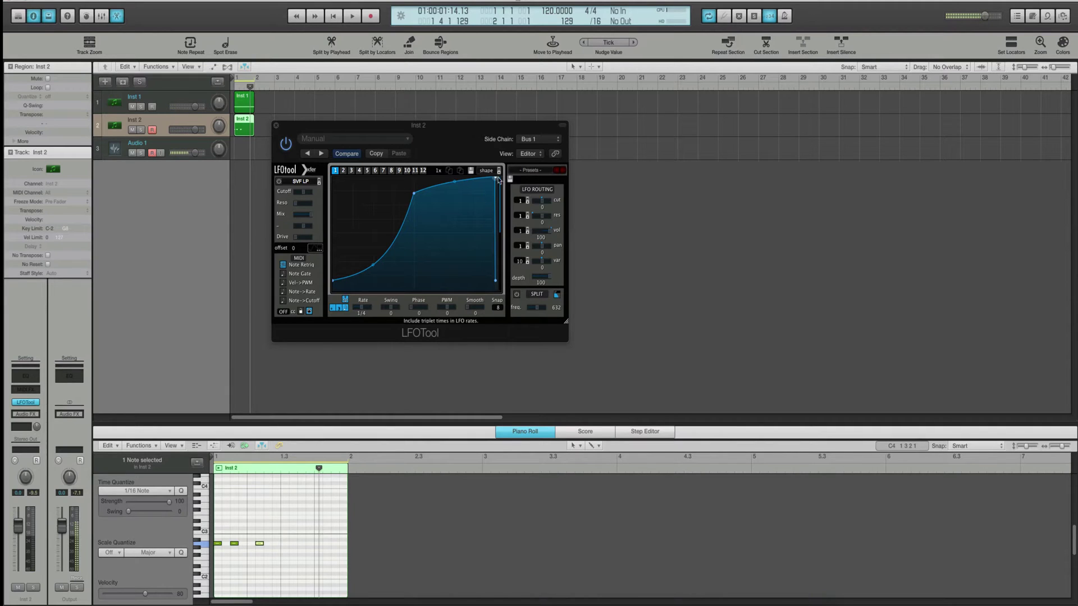
Step: Add a note on A2 to restore five short notes, audition, and toggle Note Retrig off and on
click(275, 524)
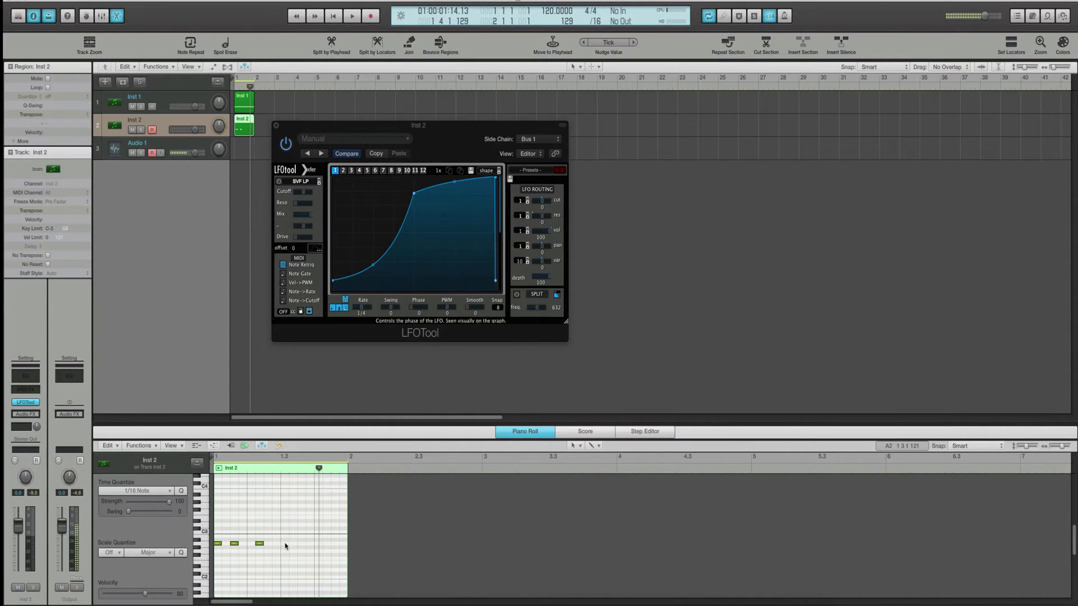
click(283, 544)
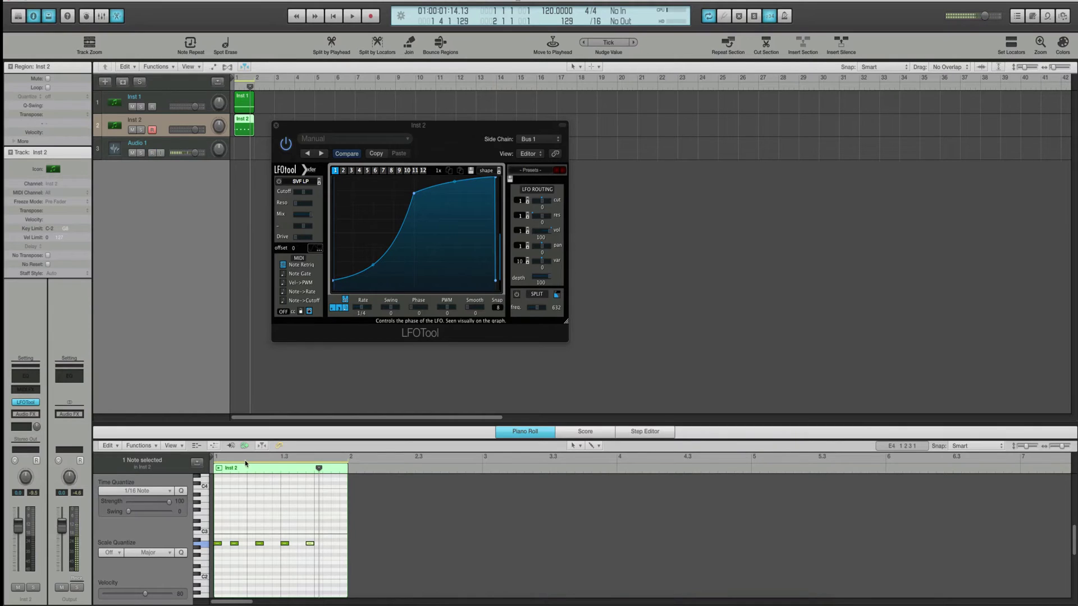
key(space)
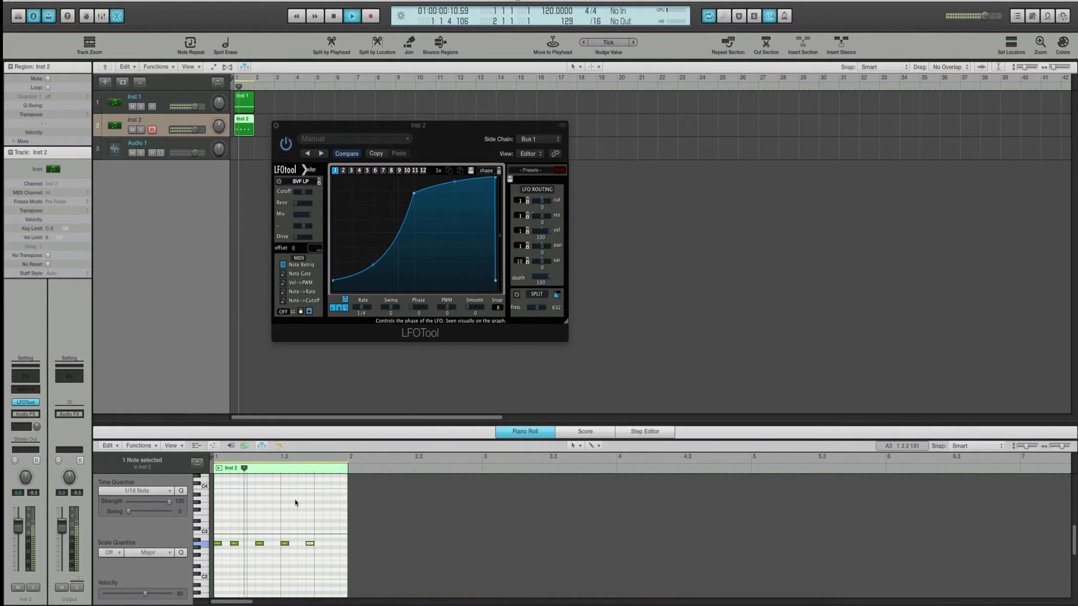
key(space)
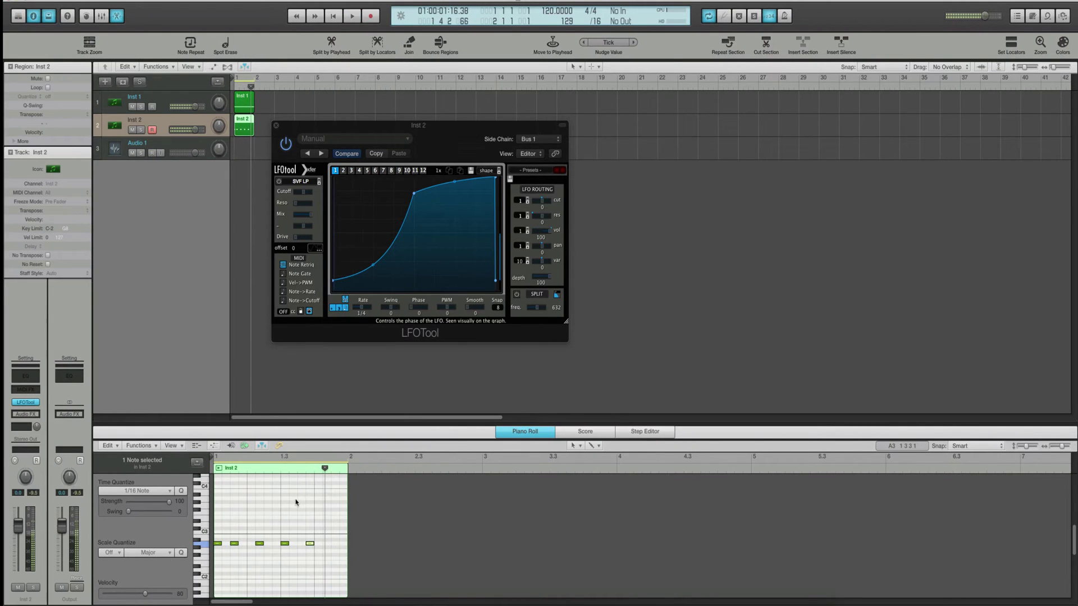
click(296, 502)
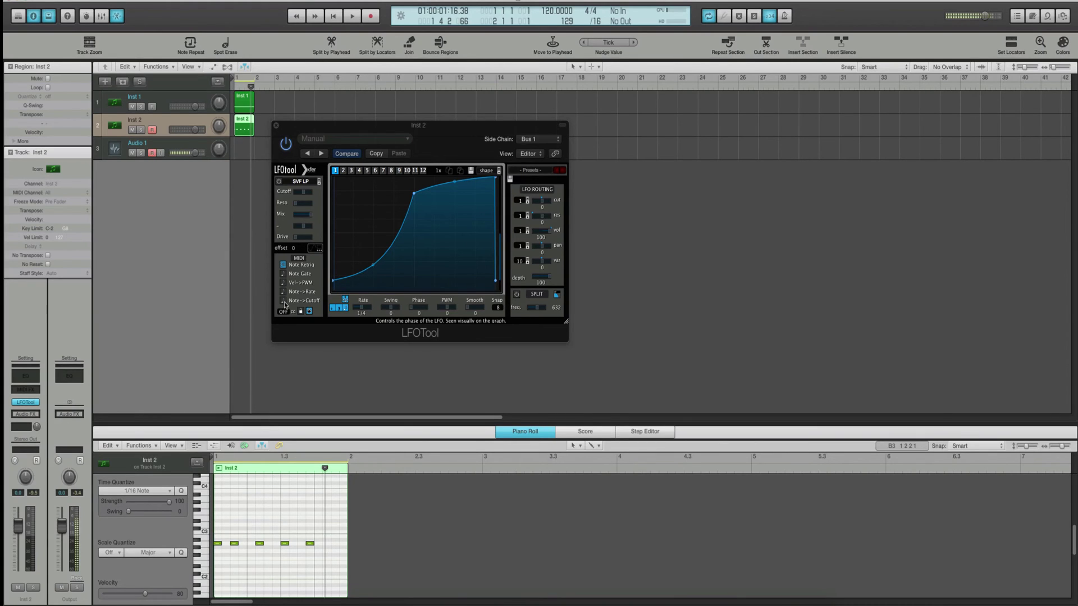
click(282, 266)
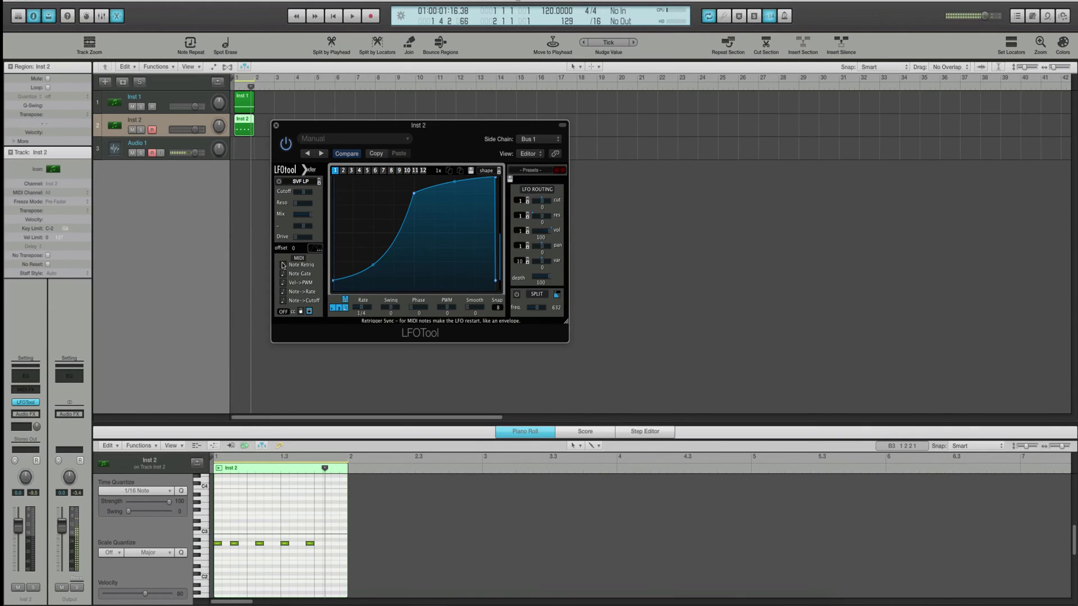
click(283, 265)
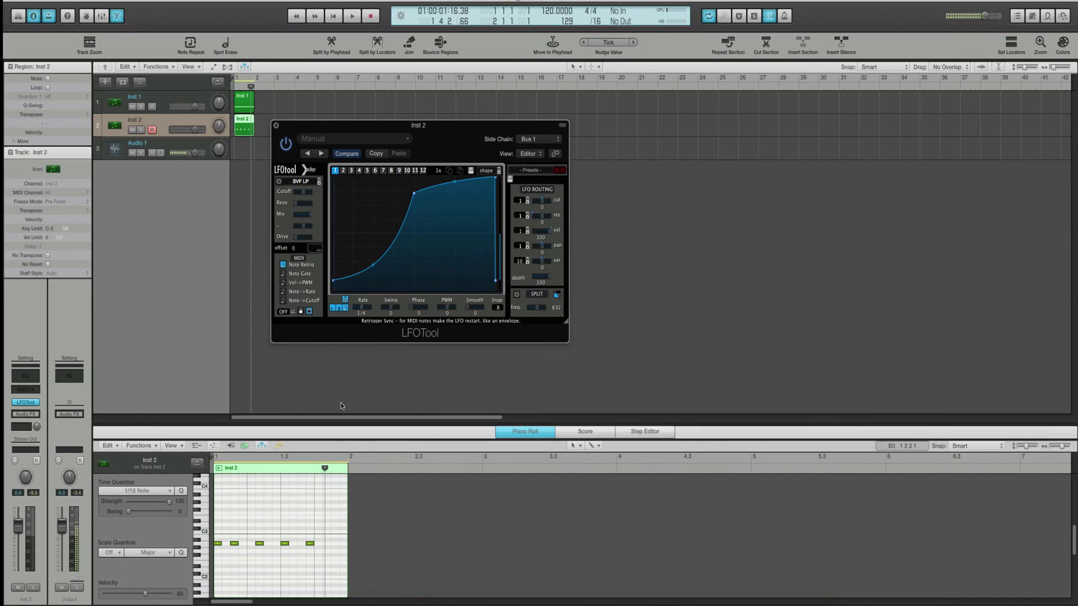